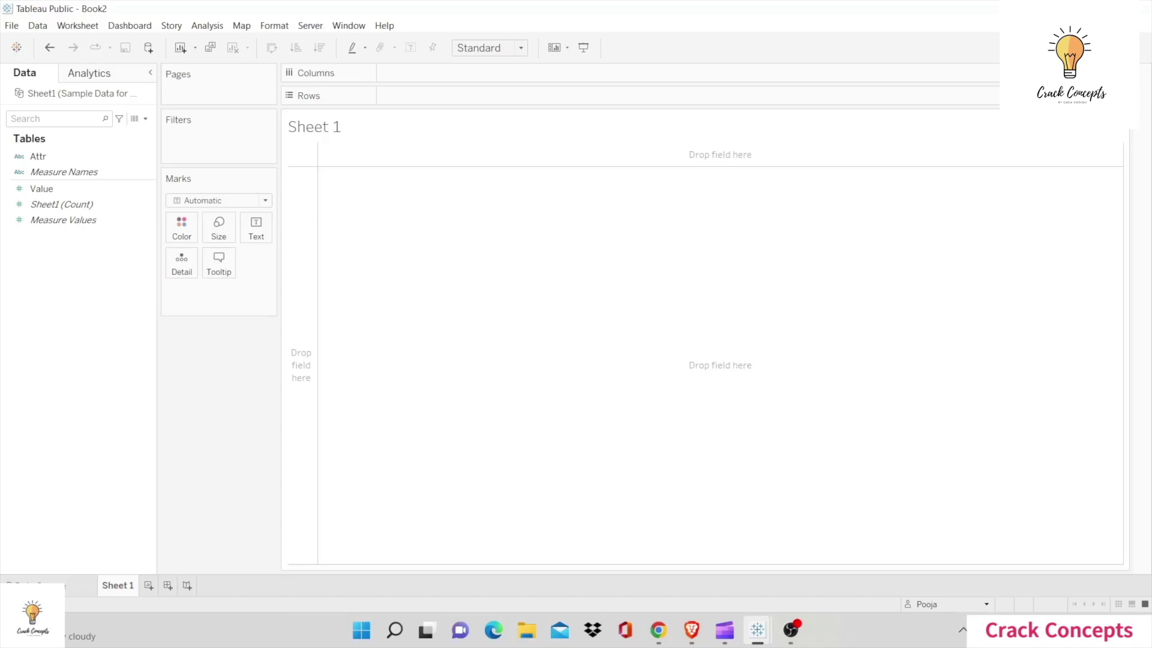
Open the Data Source page and scroll through the Sheet1 rows of Attr and Value.
left_click(33, 585)
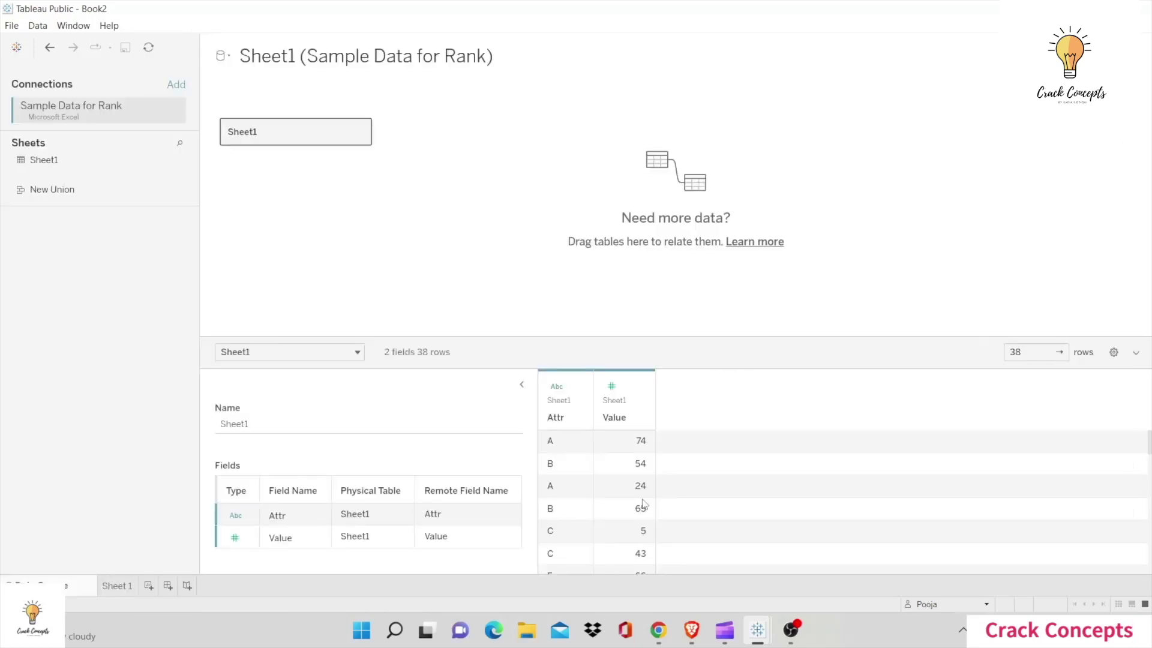
scroll(641, 503, "down", 3)
scroll(638, 489, "up", 2)
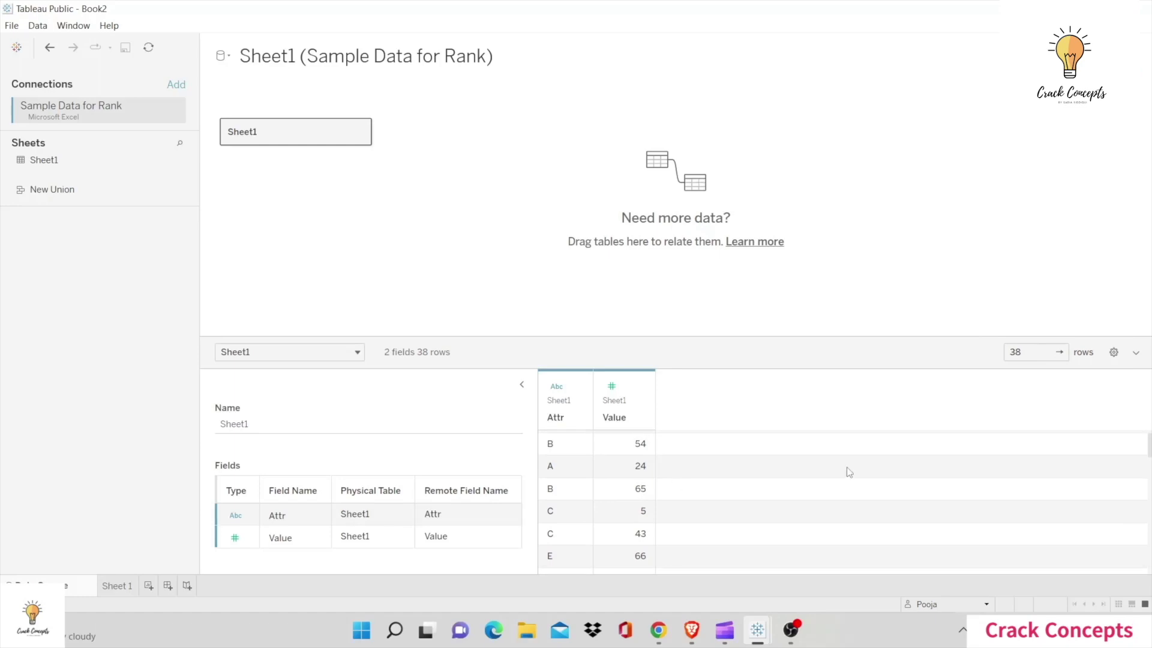
scroll(847, 471, "down", 1)
scroll(847, 466, "down", 1)
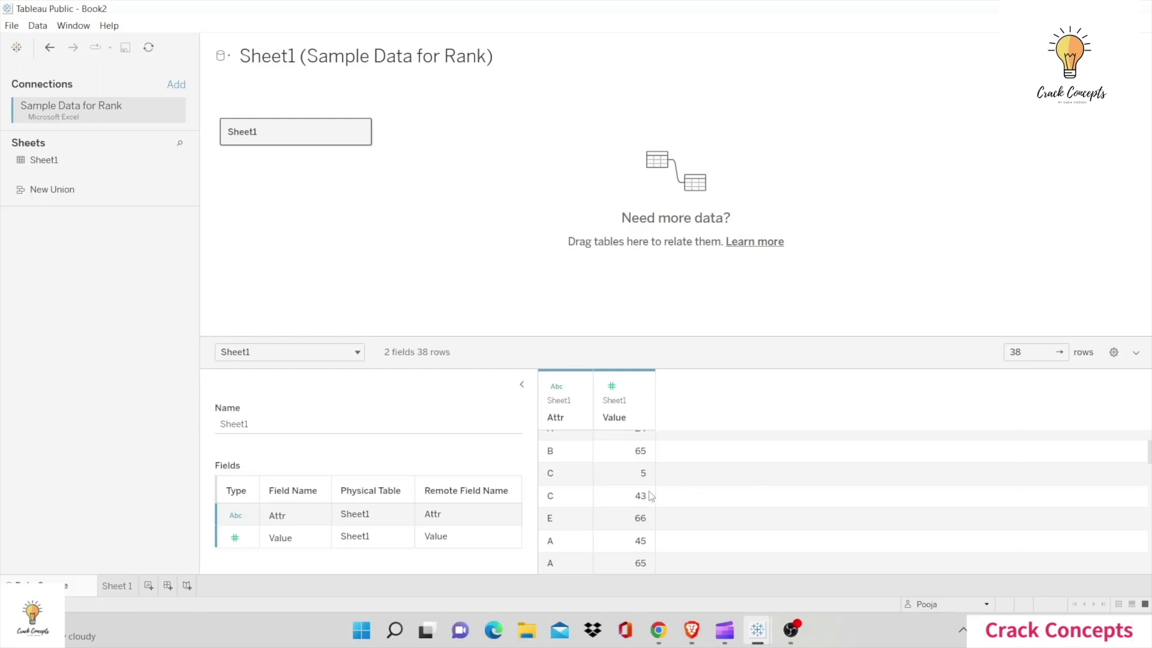
scroll(649, 491, "down", 3)
scroll(649, 491, "down", 2)
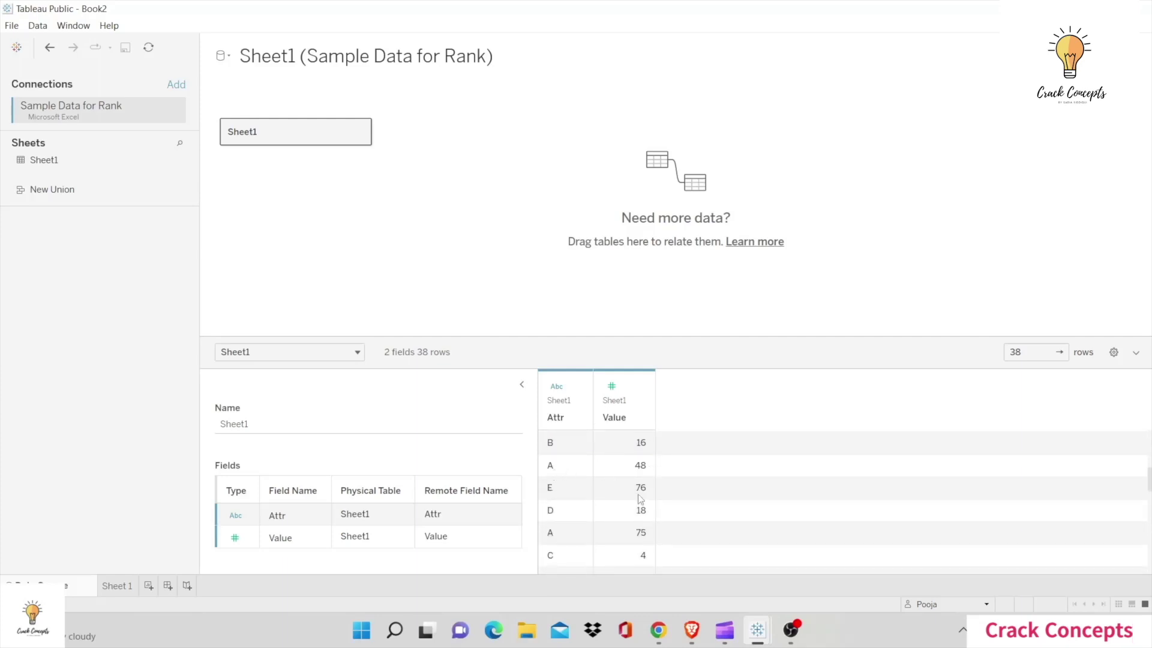
scroll(640, 497, "down", 4)
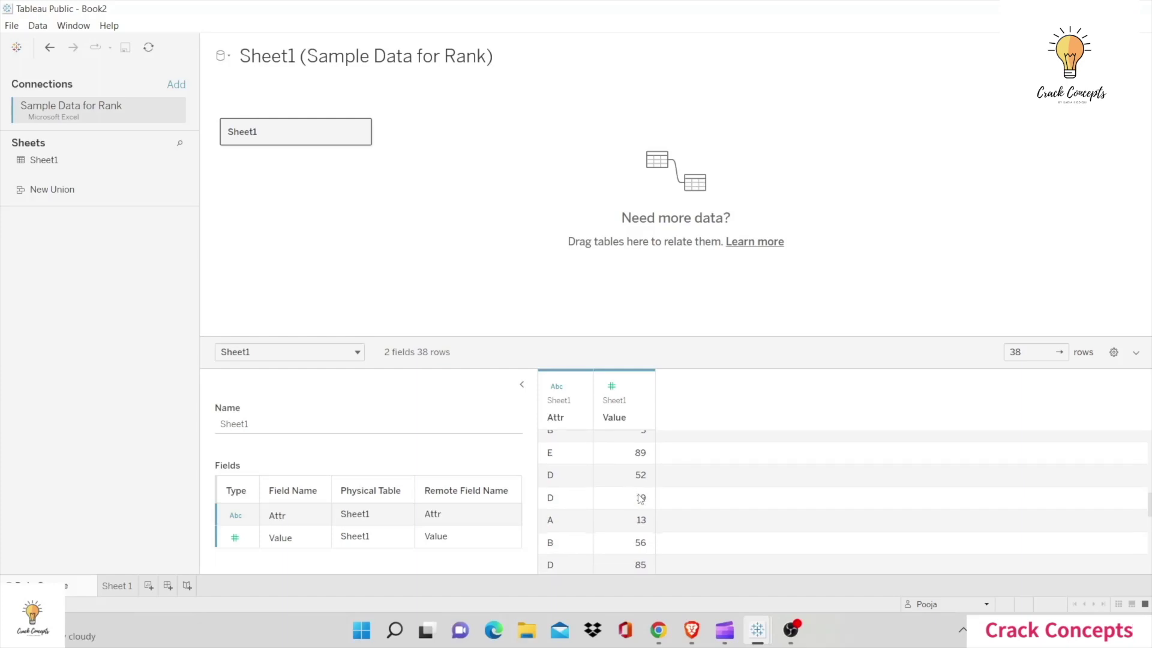
scroll(640, 497, "down", 6)
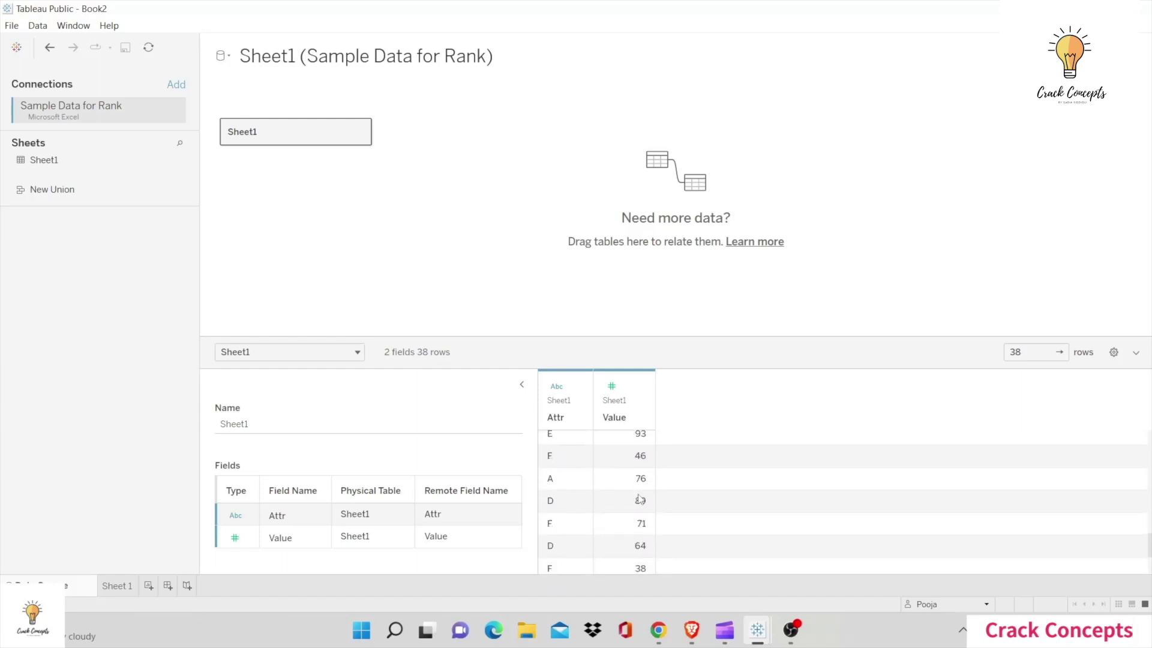
scroll(640, 497, "down", 4)
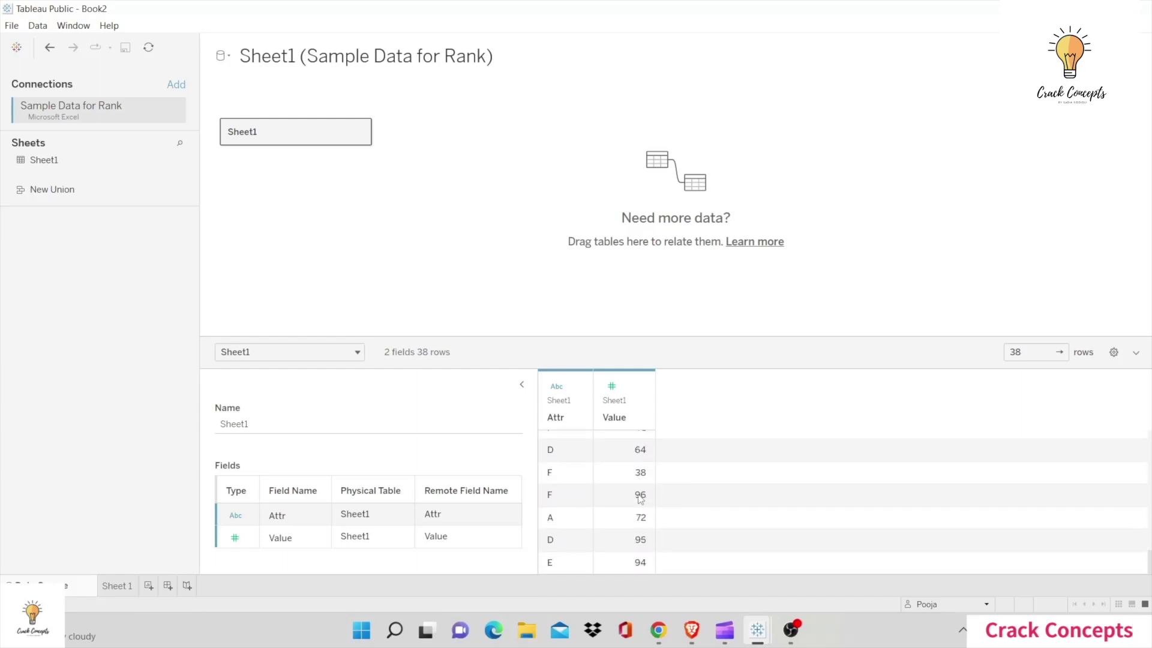
scroll(640, 498, "up", 14)
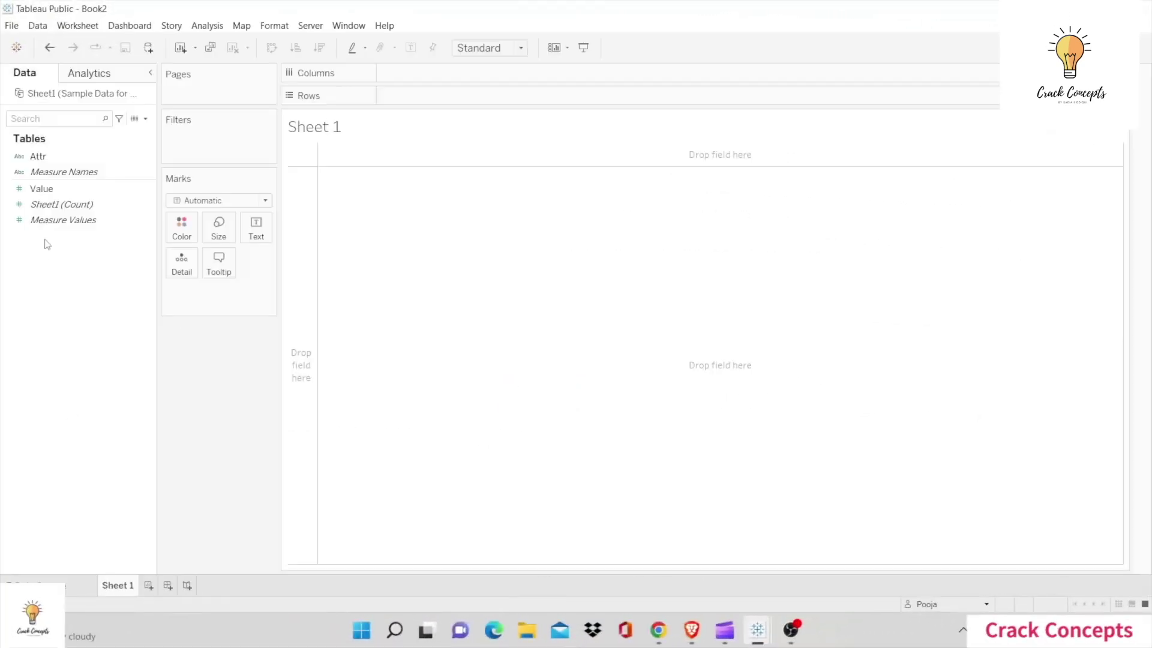
Put Attr on Rows and SUM(Value) in the table, giving totals 492, 196, 127, 534, 492, 251.
left_click_drag(38, 156, 380, 192)
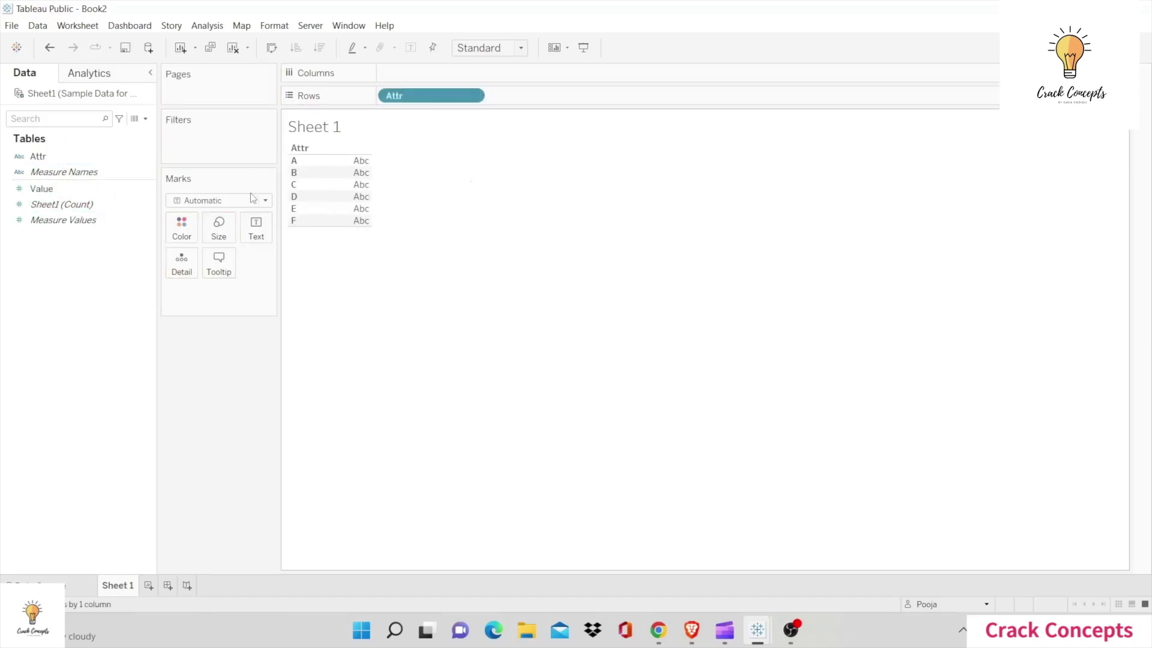
left_click_drag(42, 190, 354, 188)
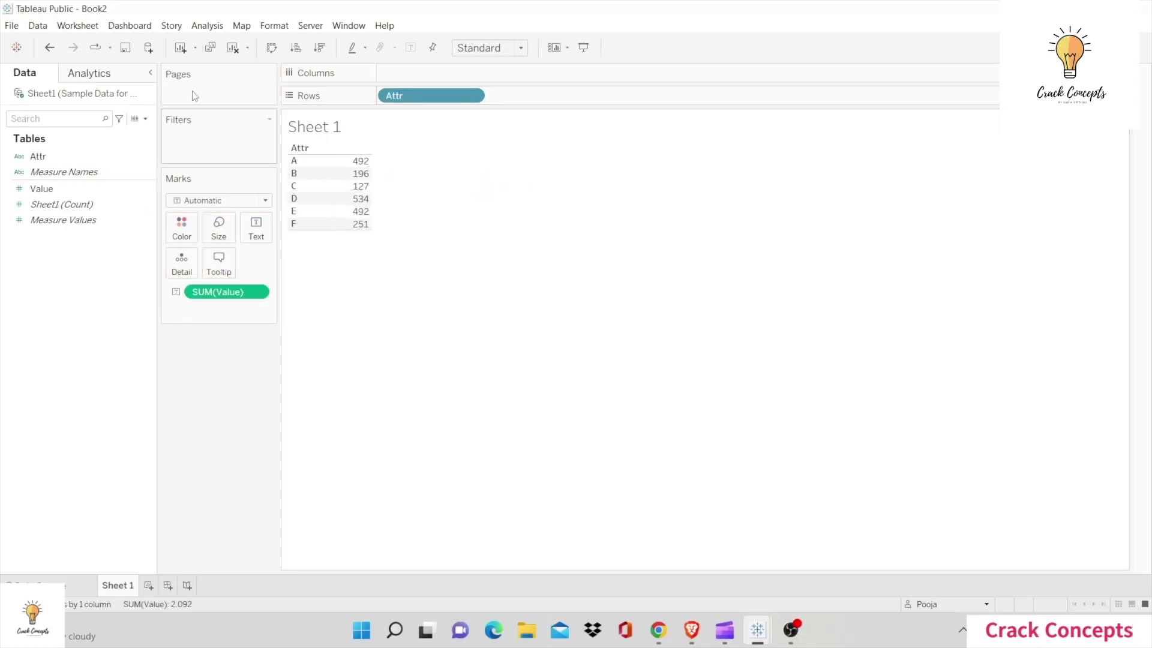
Start a new calculated field from the Data pane menu and move its editor higher up.
left_click(145, 119)
left_click(121, 134)
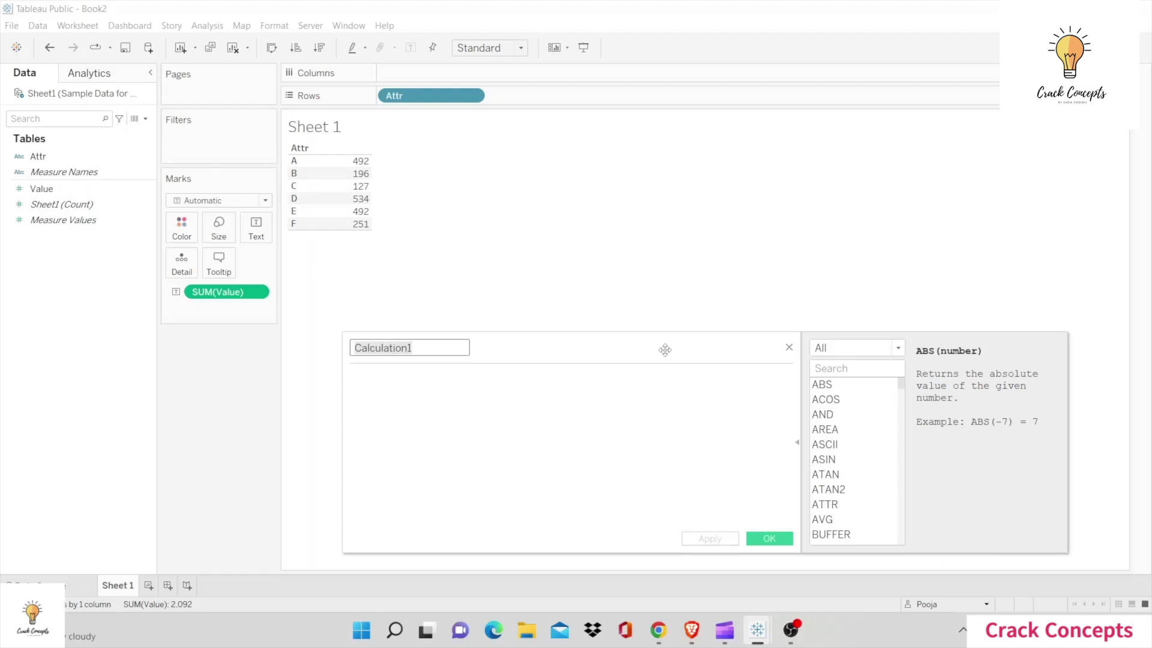
left_click_drag(665, 350, 652, 180)
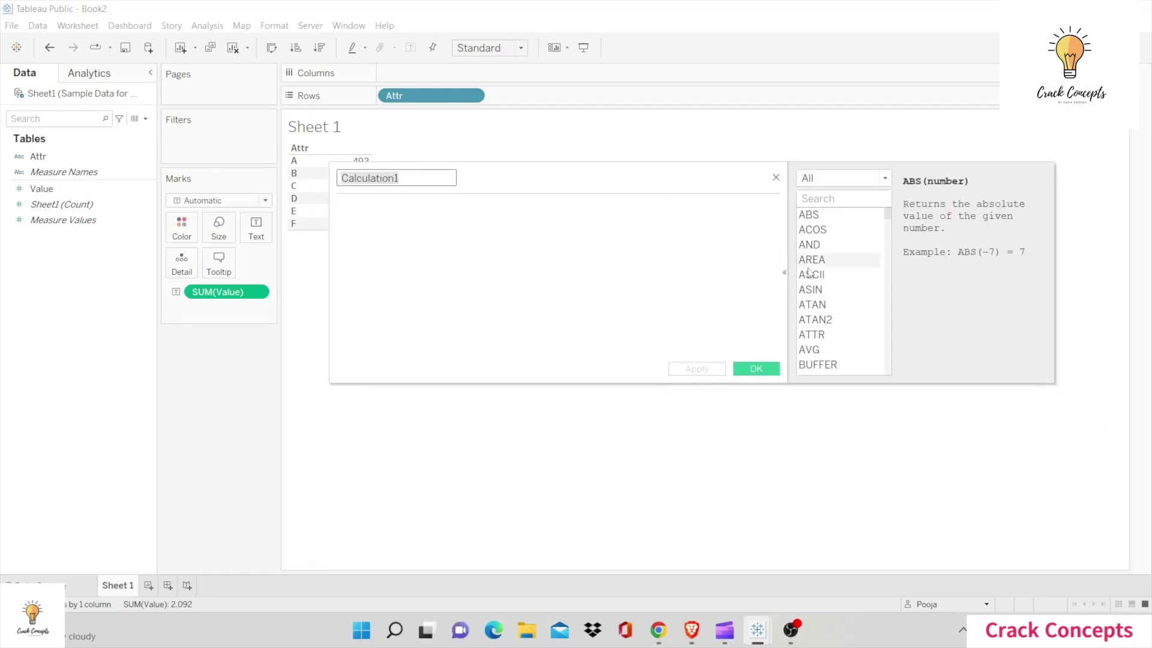
left_click(783, 275)
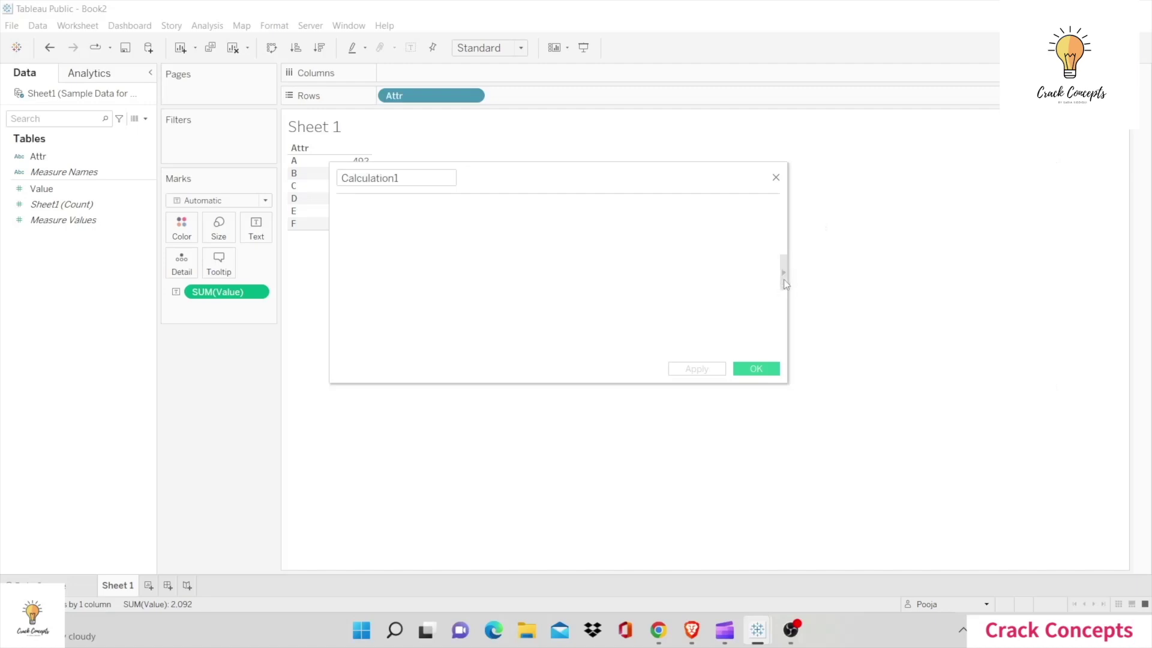
left_click(784, 276)
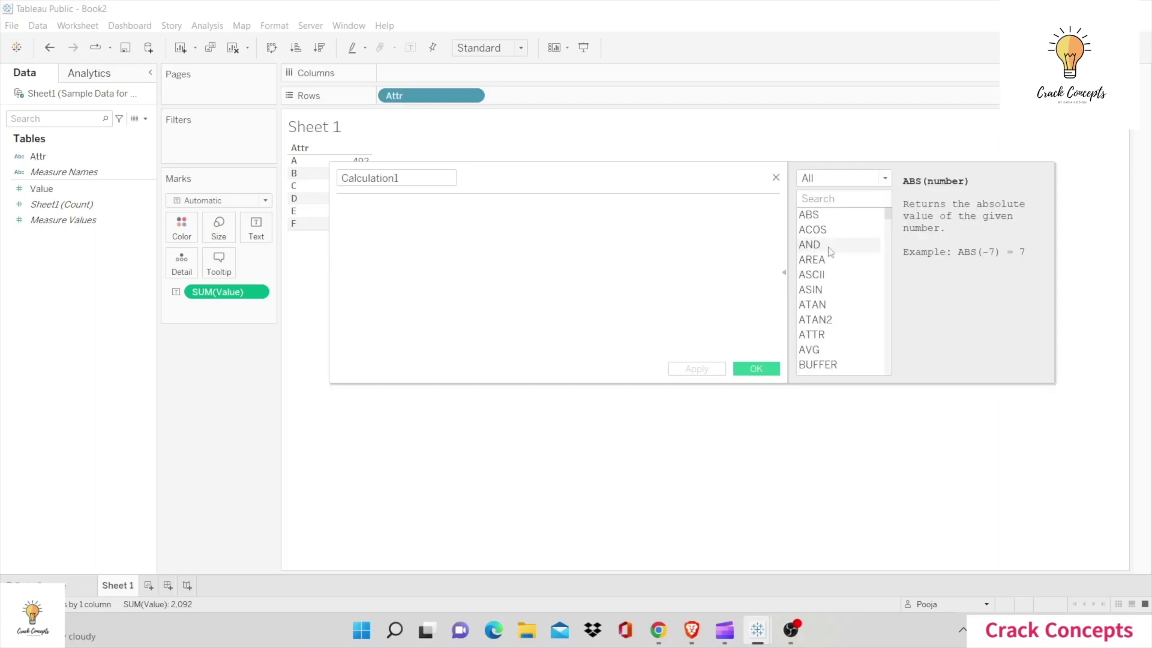
scroll(830, 252, "down", 20)
scroll(831, 252, "up", 20)
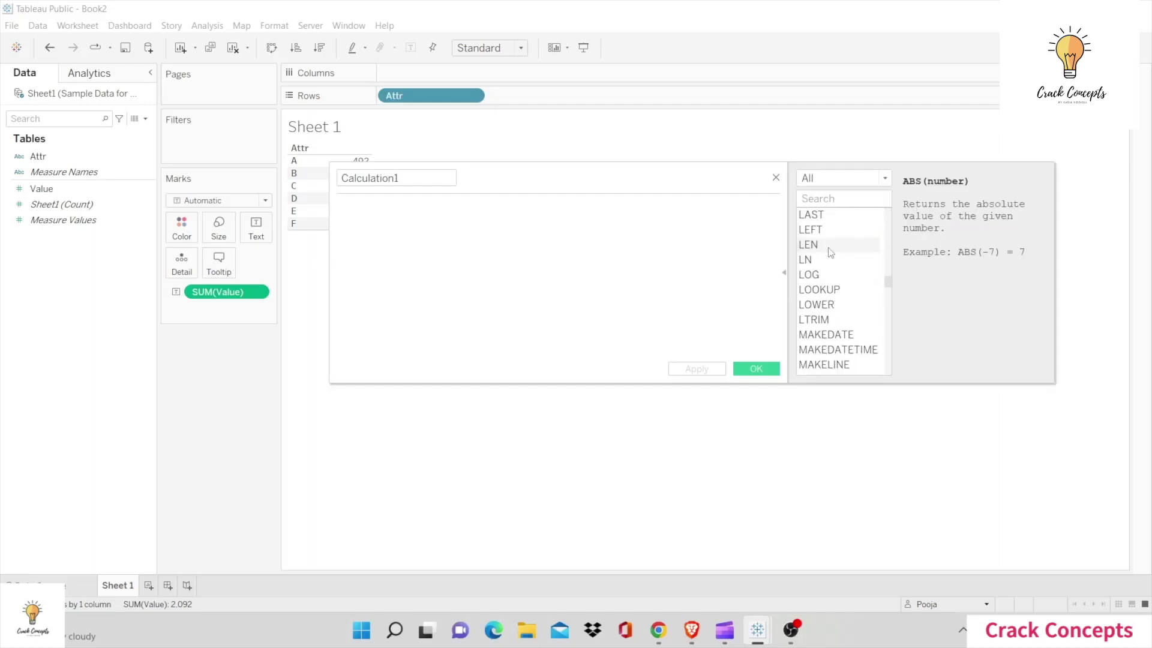
Browse the Table Calculation category, then filter the function list with 'Rank'.
left_click(862, 178)
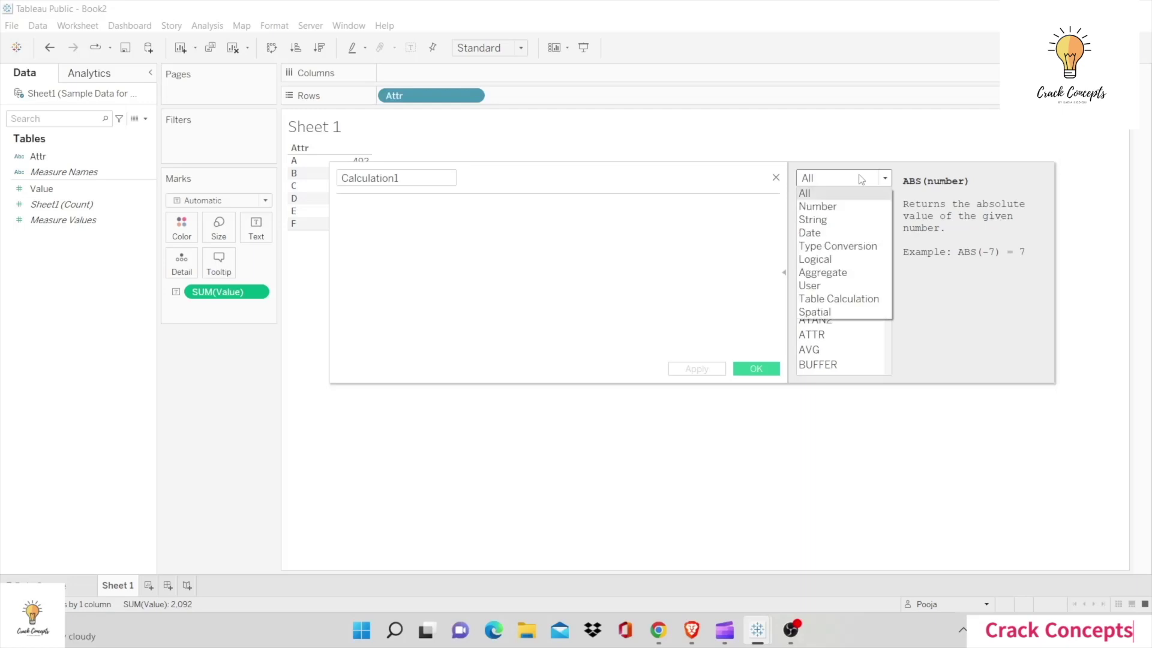
left_click(844, 299)
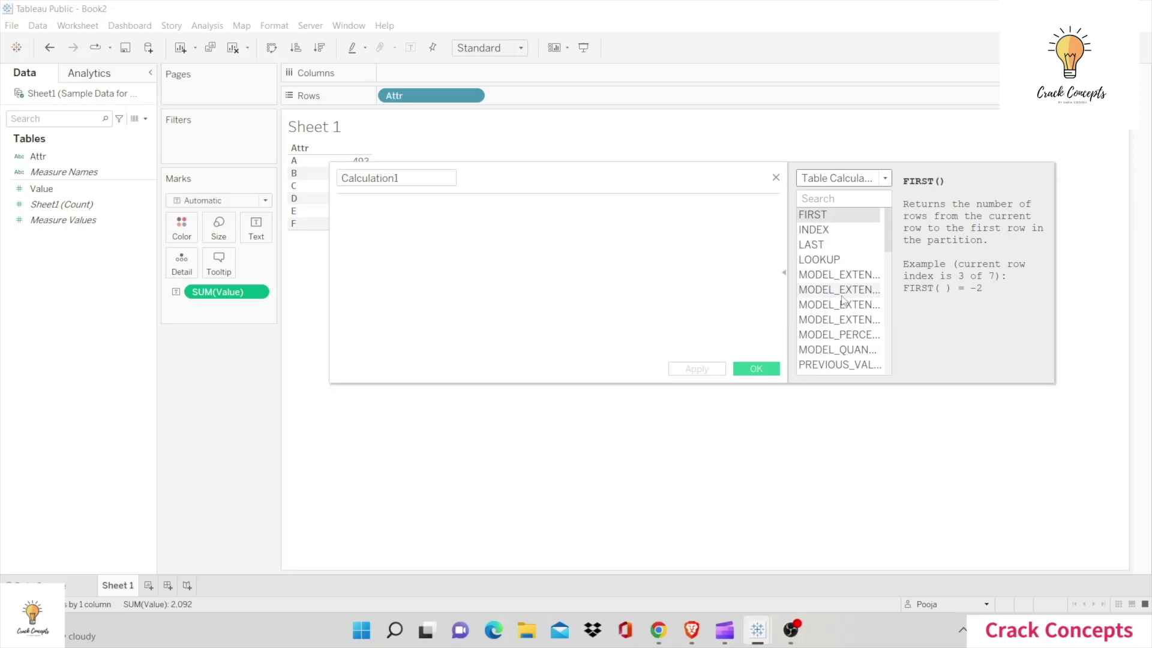
scroll(844, 302, "down", 8)
left_click(885, 179)
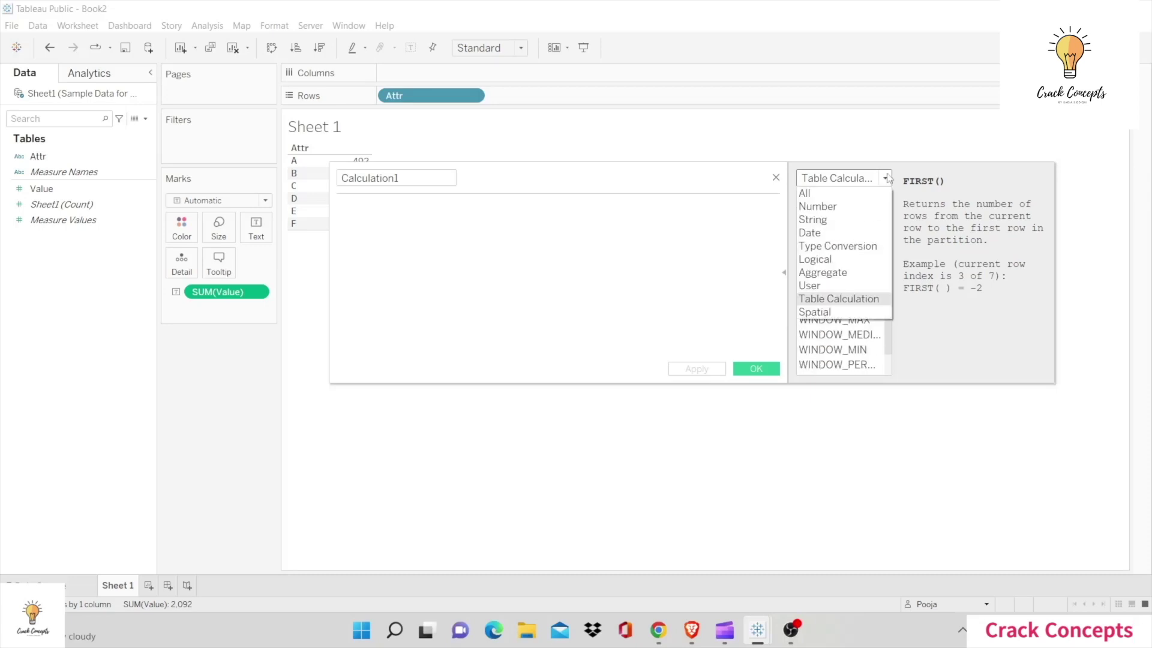
left_click(835, 194)
left_click(821, 199)
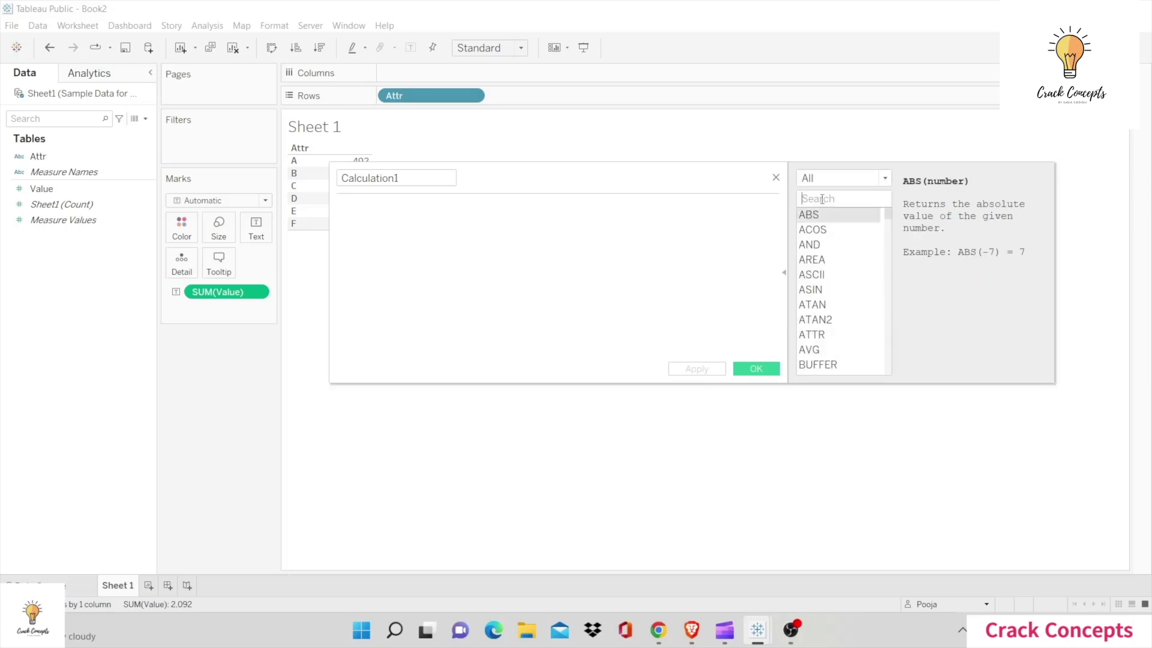
type("Rank")
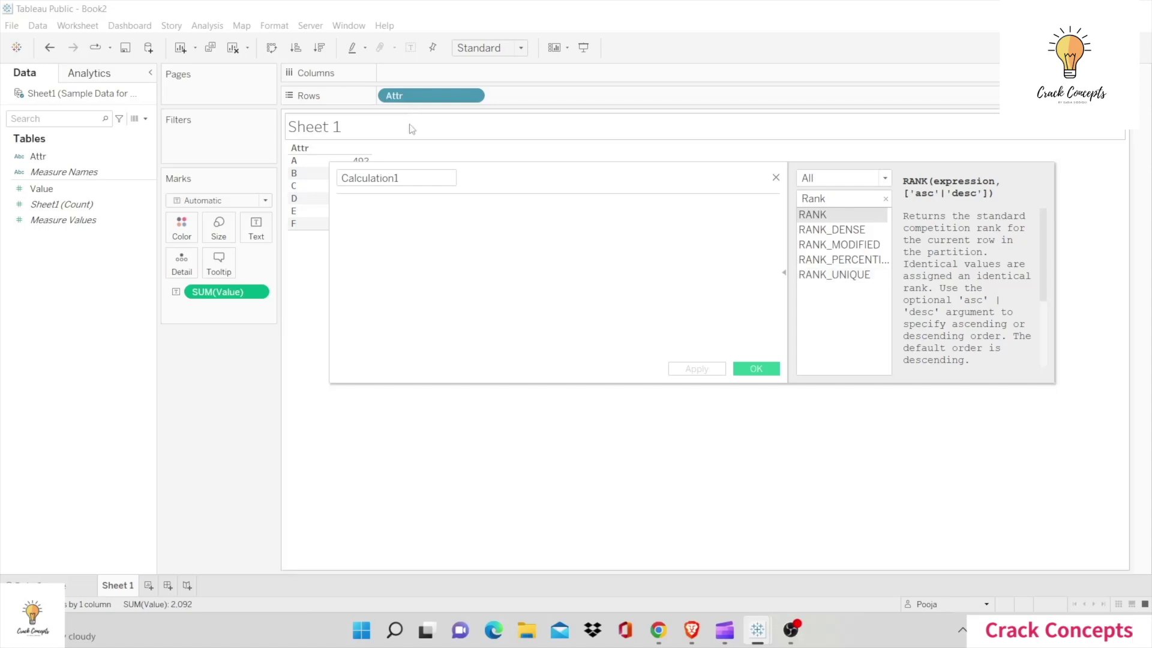
Name the calculation Rank with formula RANK(SUM([Value])) and save it.
double_click(404, 178)
type("Rank")
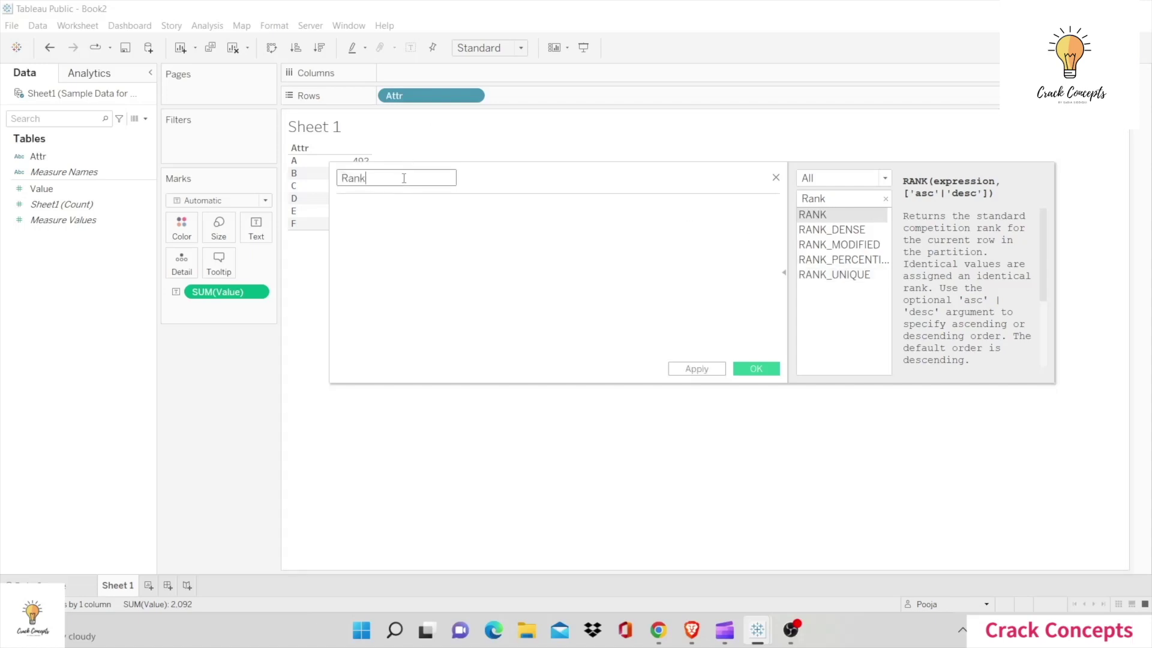
double_click(821, 220)
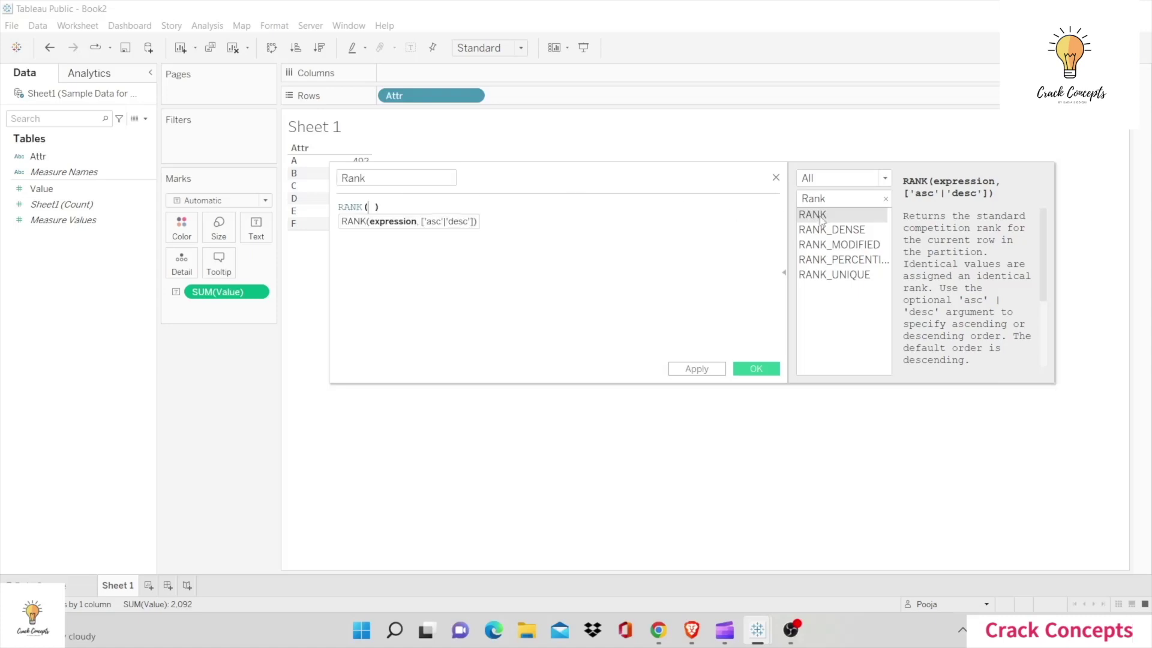
left_click_drag(226, 292, 371, 219)
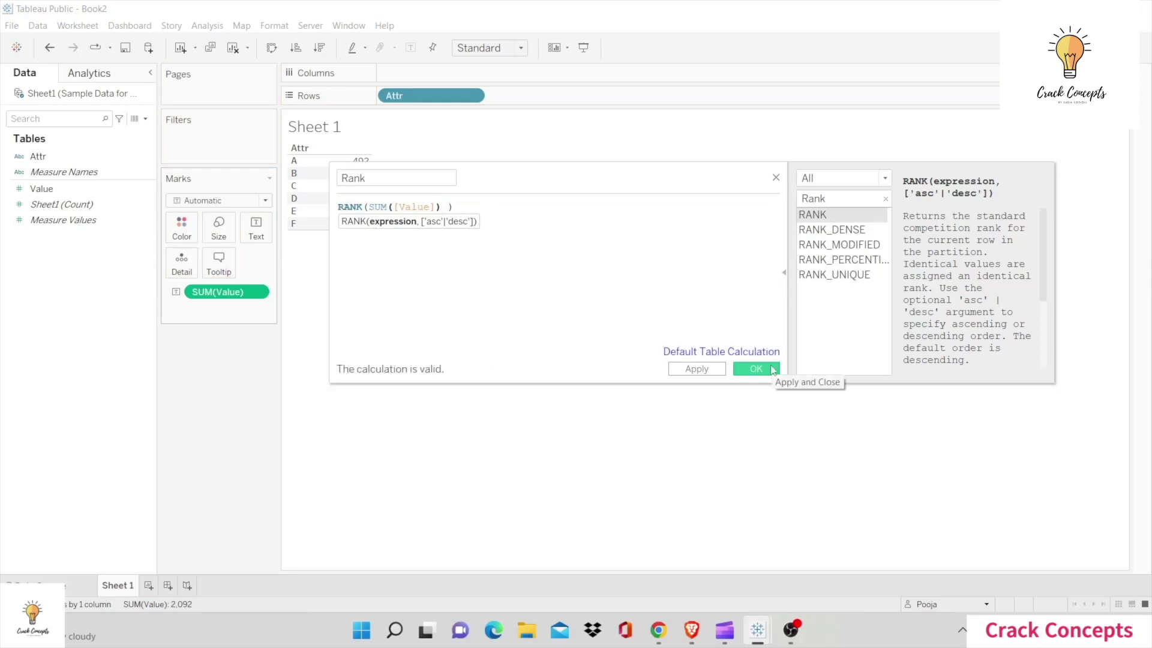
left_click(755, 369)
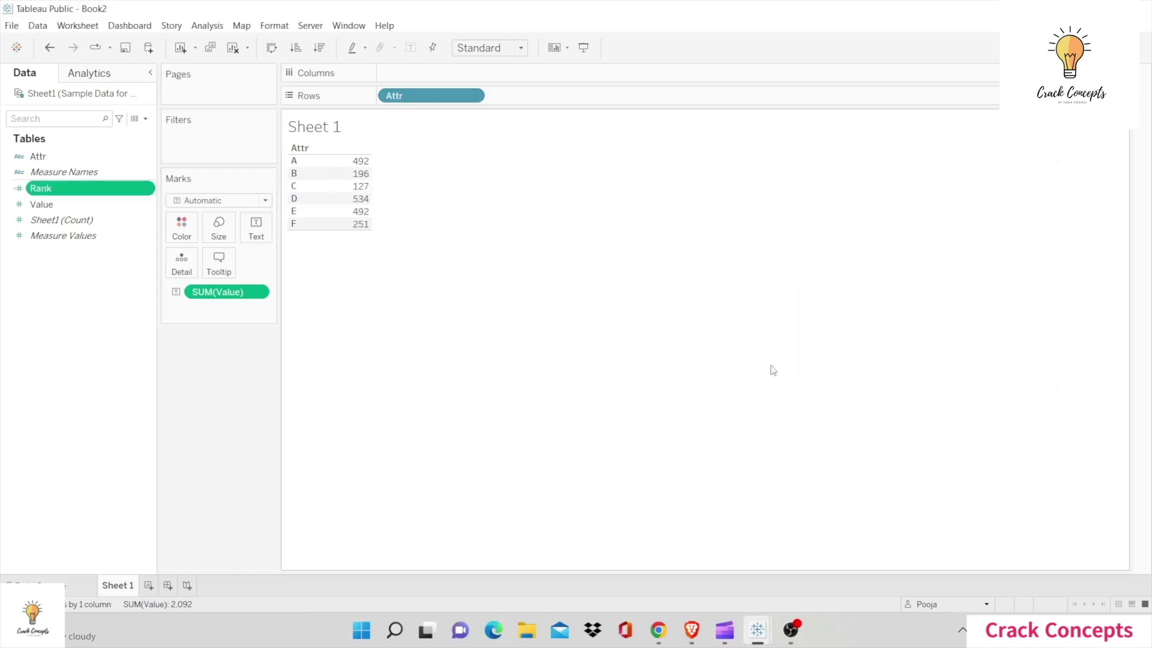
Add Rank as a column after SUM(Value) on Measure Values and widen the table columns.
left_click_drag(83, 197, 361, 188)
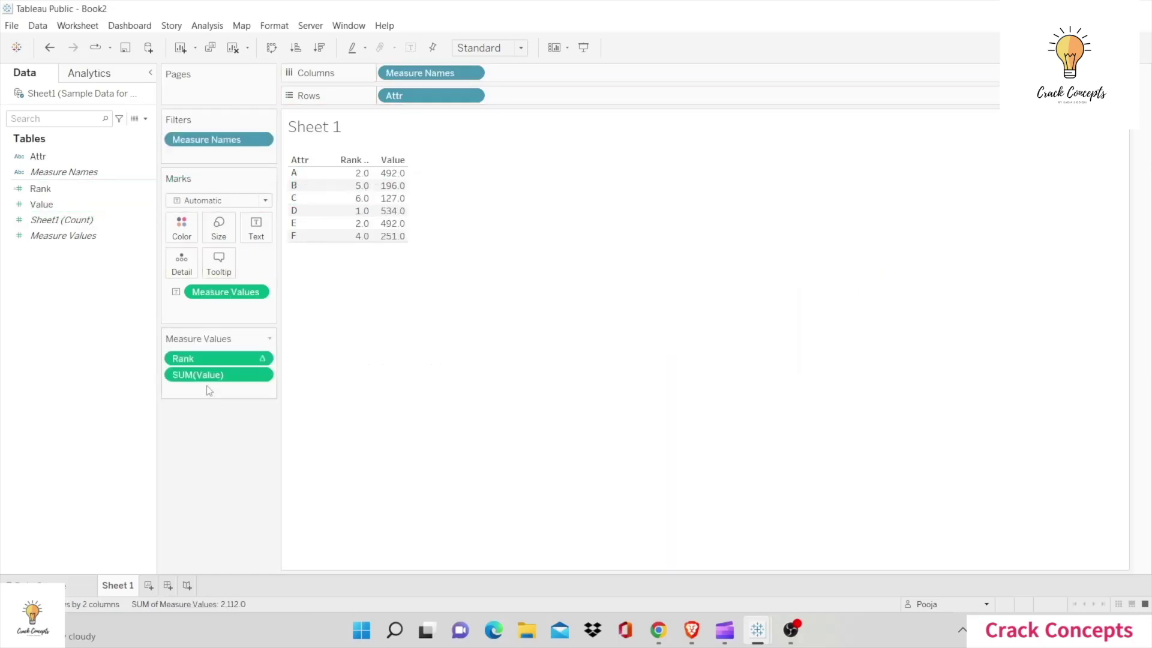
left_click_drag(205, 362, 201, 396)
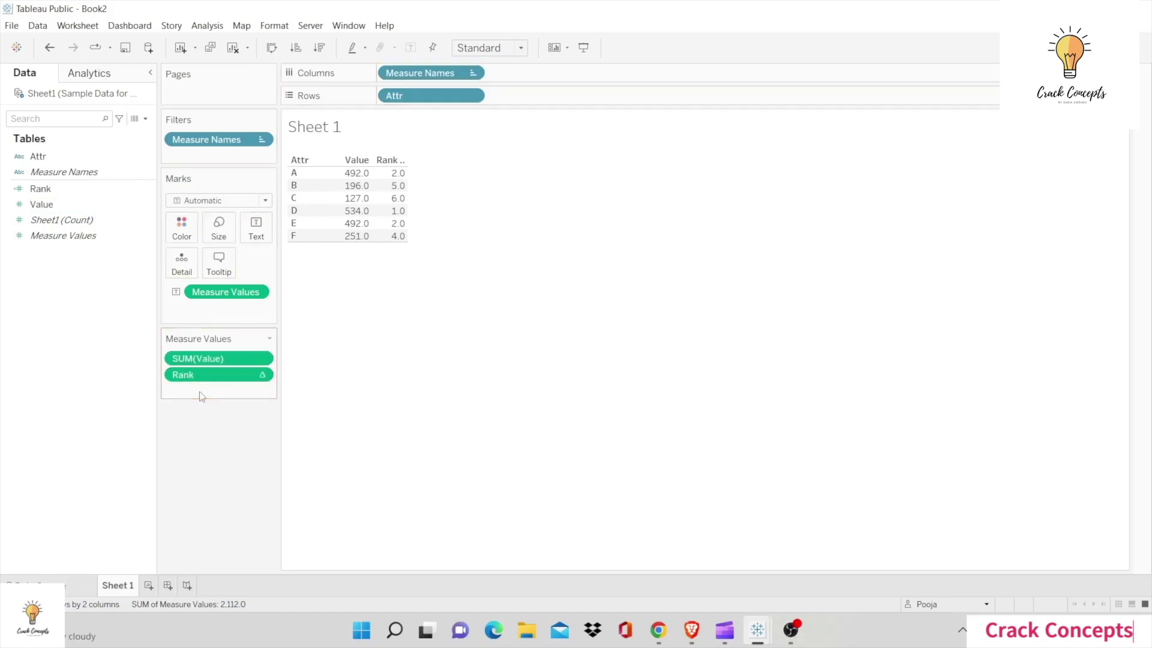
left_click(408, 158)
left_click_drag(407, 156, 547, 148)
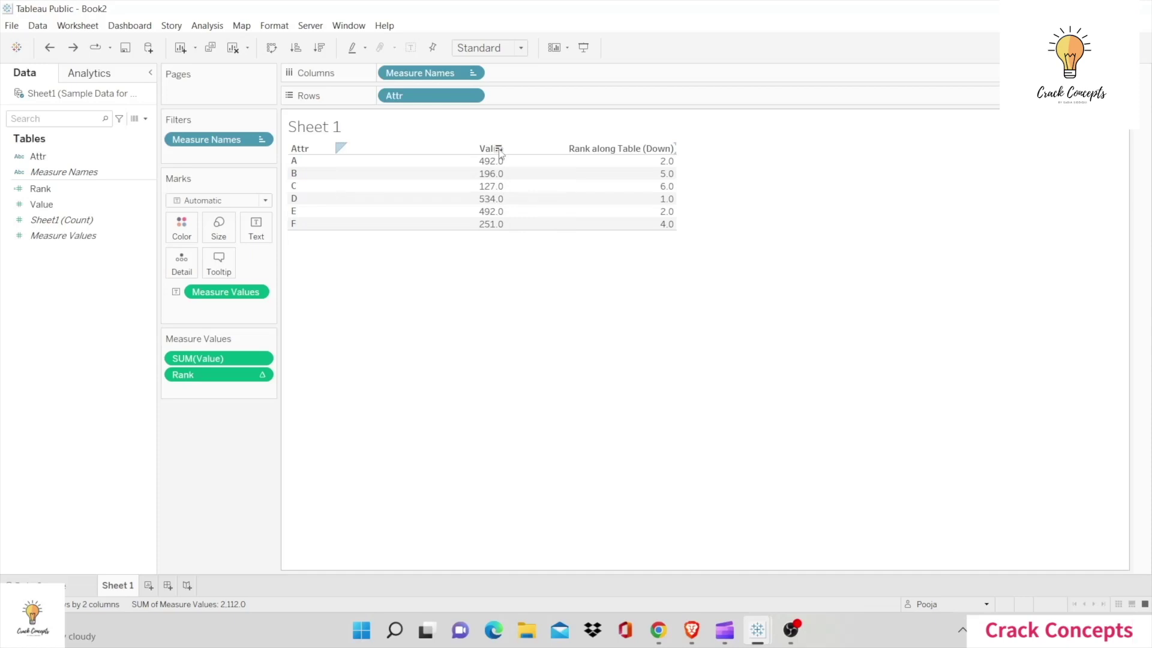
Sort rows by Value descending (D, E, A, F, B, C) and narrow the Value and Rank columns.
left_click(499, 150)
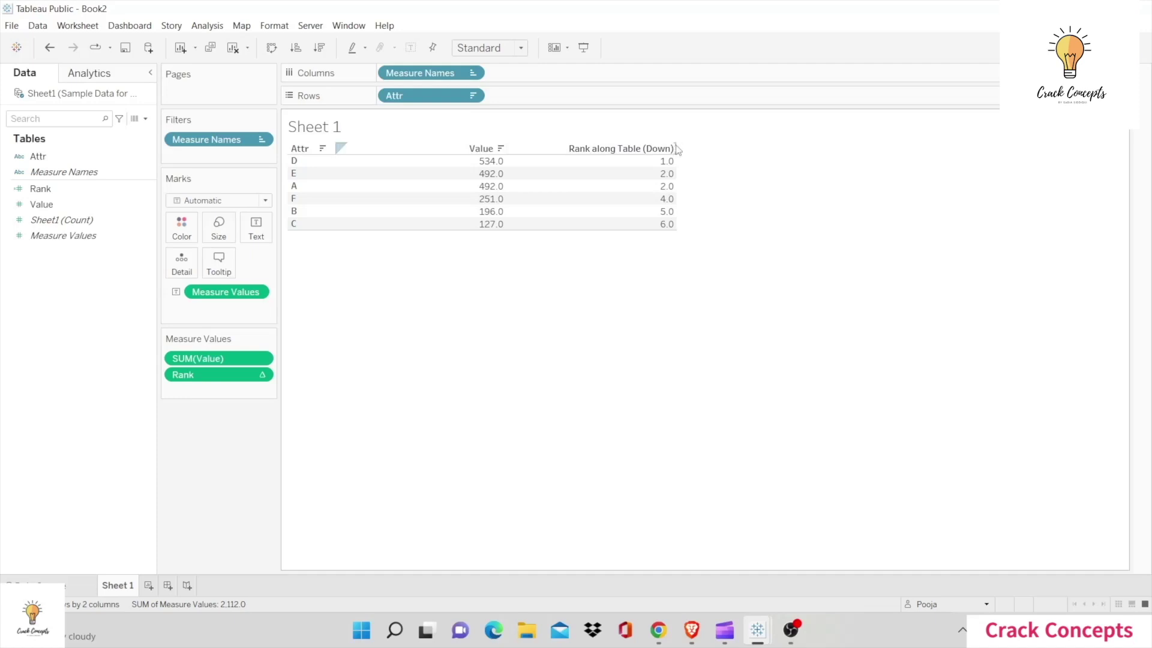
mouse_move(675, 180)
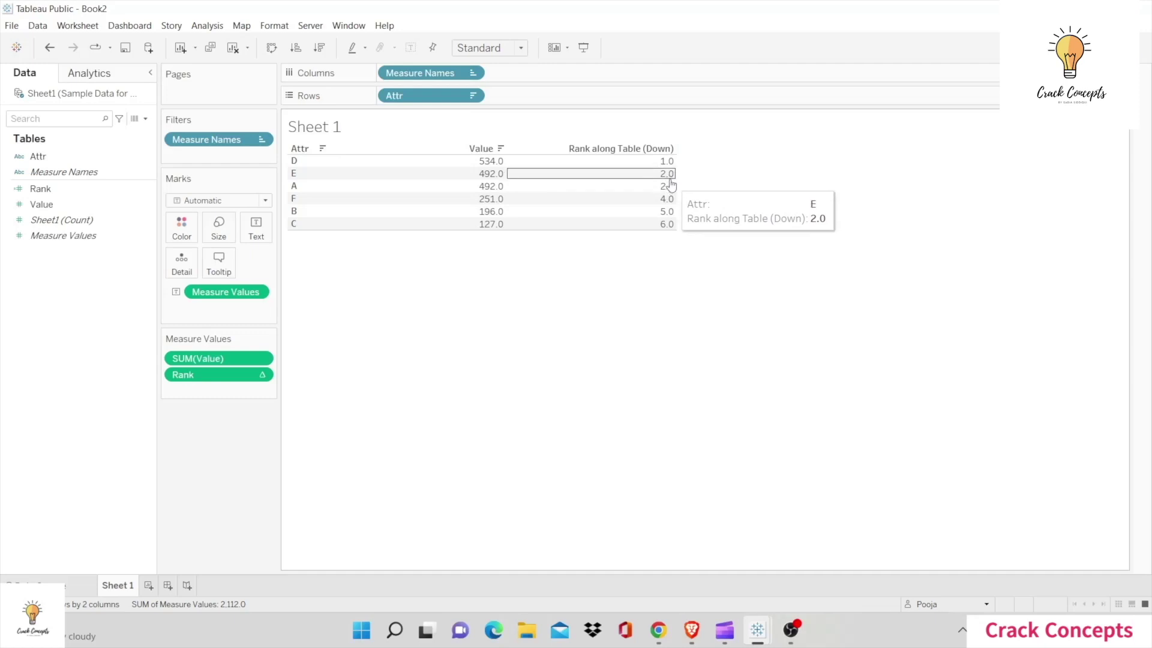
mouse_move(503, 189)
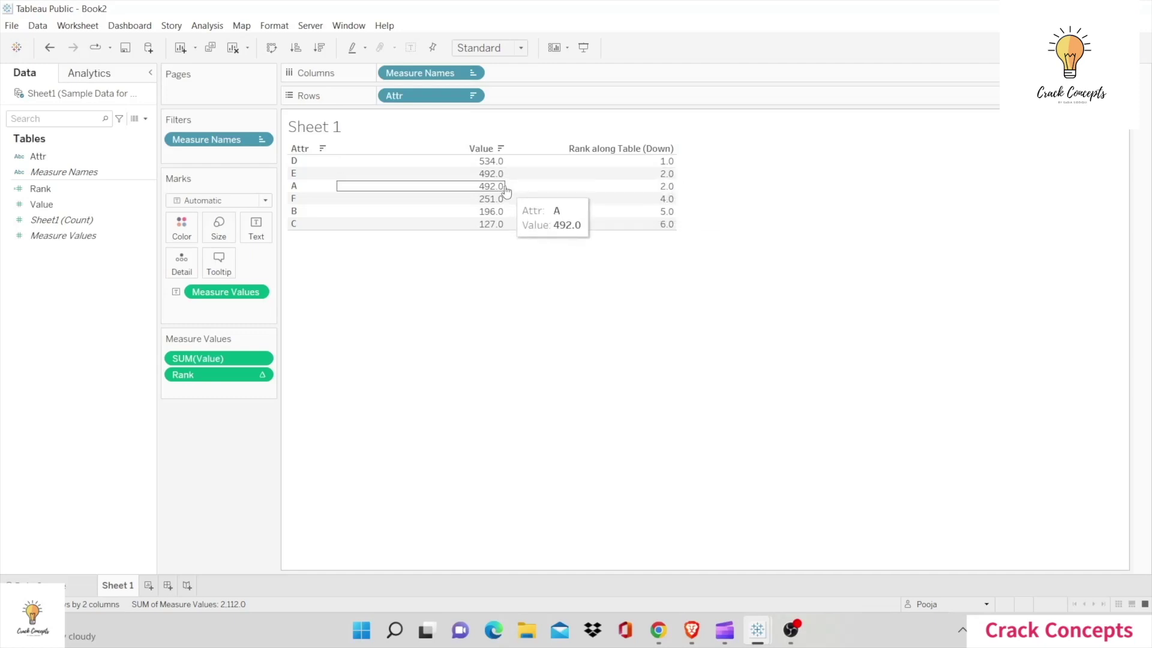
mouse_move(667, 203)
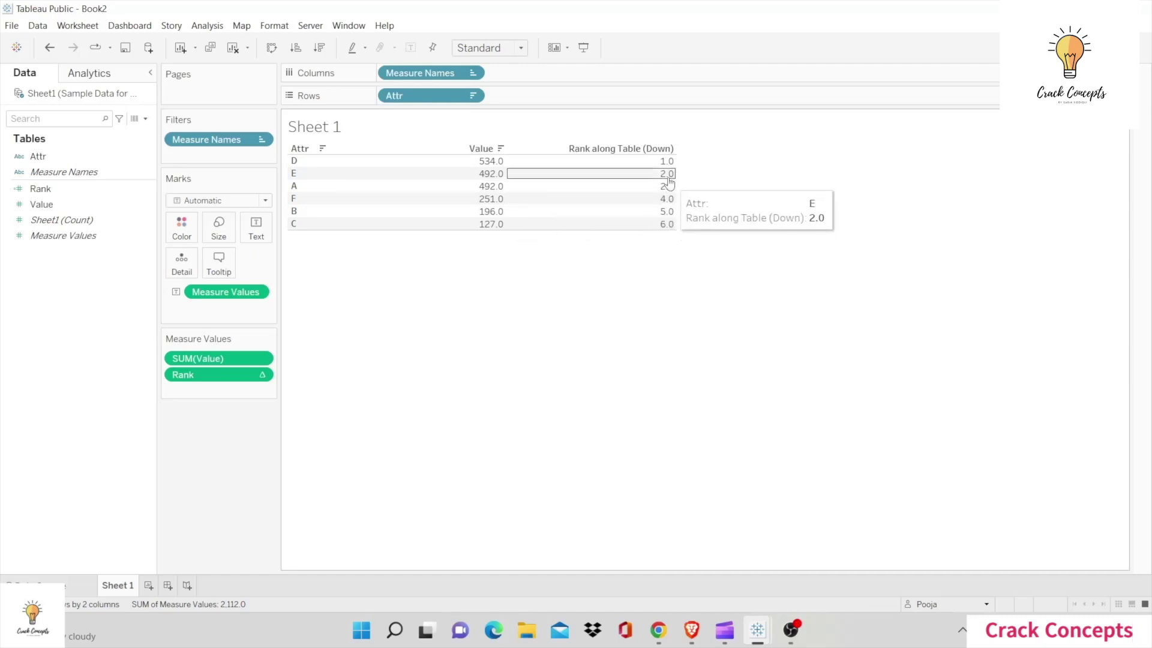
left_click_drag(668, 206, 594, 203)
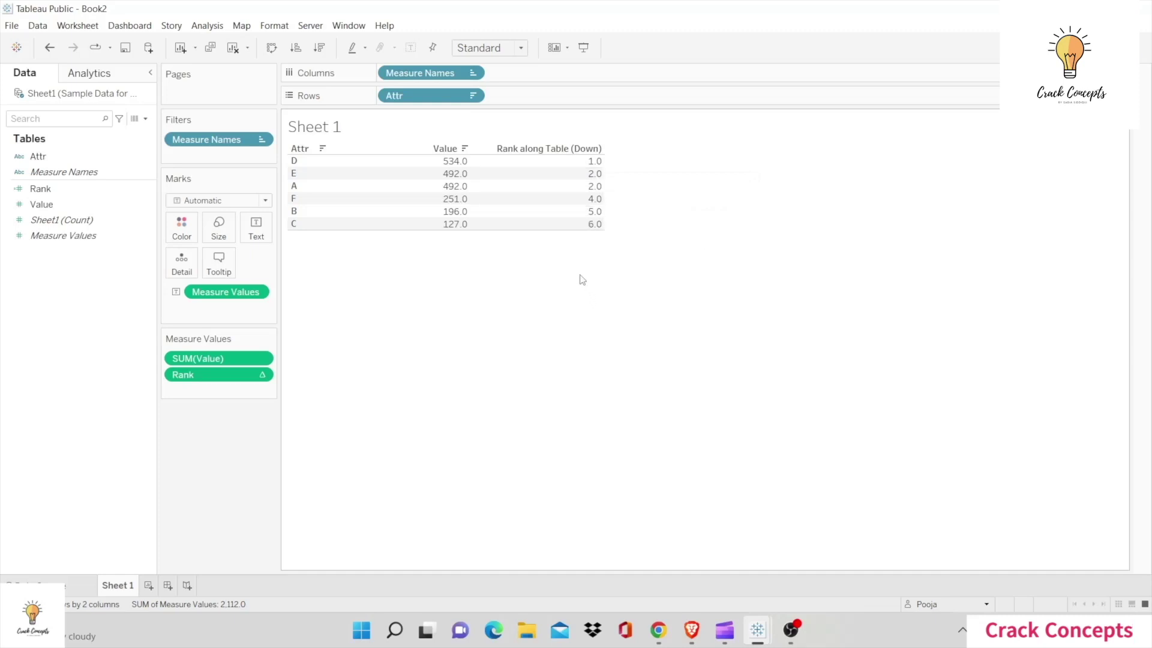
Create a Rank Dense field as RANK_DENSE(SUM([Value])) and add it as a table column.
left_click(146, 119)
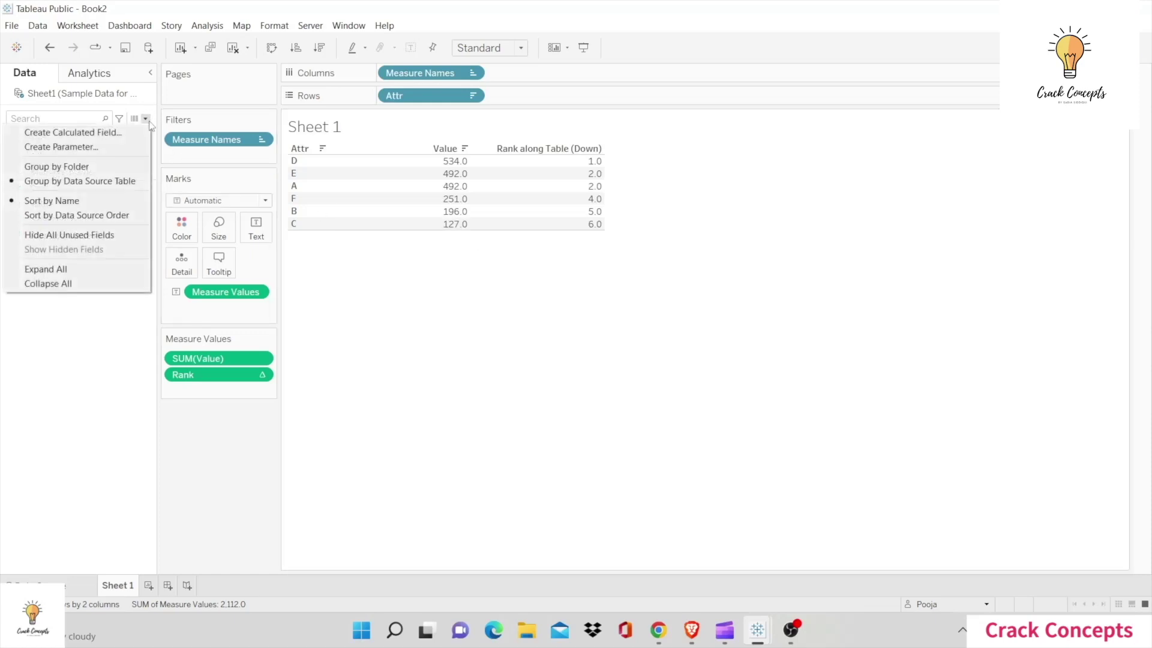
left_click(111, 134)
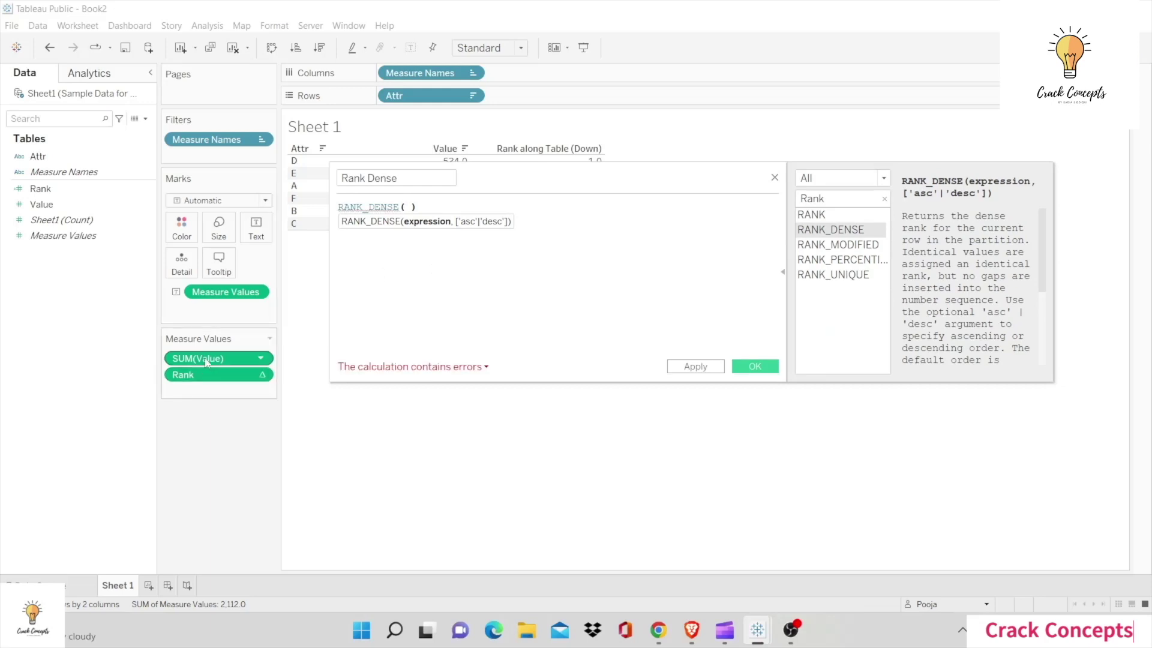
left_click_drag(207, 363, 427, 223)
left_click(754, 366)
left_click_drag(54, 204, 204, 390)
Create Rank Mod as RANK_MODIFIED(SUM([Value])) and add it as a table column.
left_click(145, 119)
left_click(60, 132)
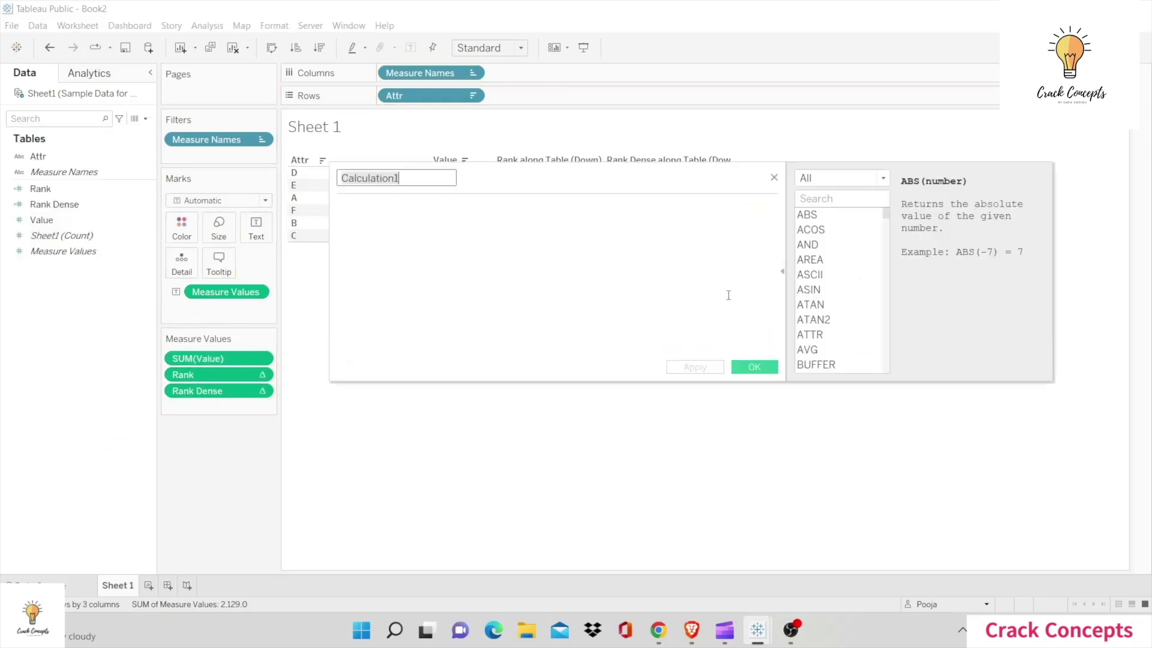
left_click(861, 199)
type("rank")
left_click(416, 181)
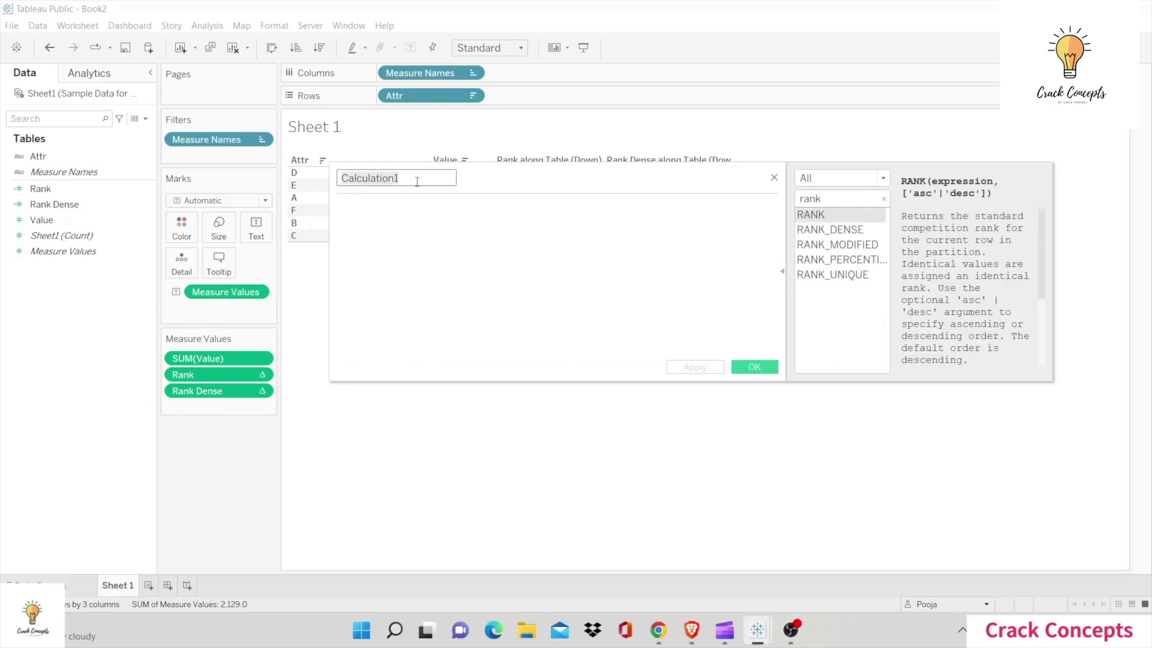
type("Rank Mod")
double_click(836, 244)
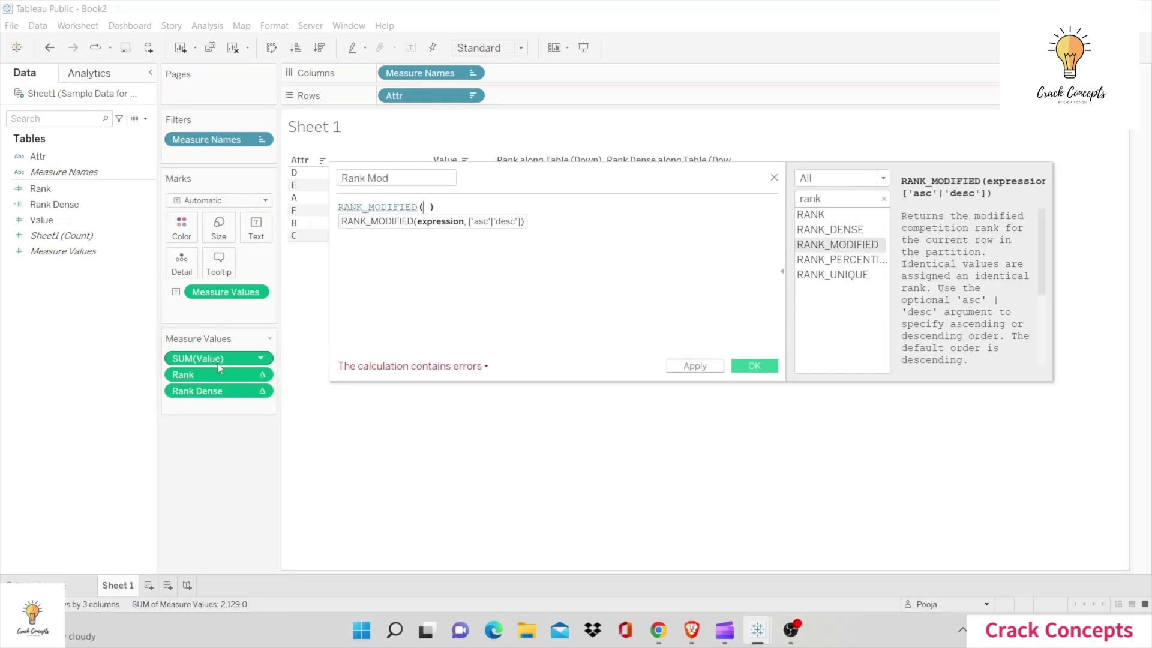
left_click_drag(218, 362, 427, 207)
left_click(754, 366)
left_click_drag(51, 220, 189, 403)
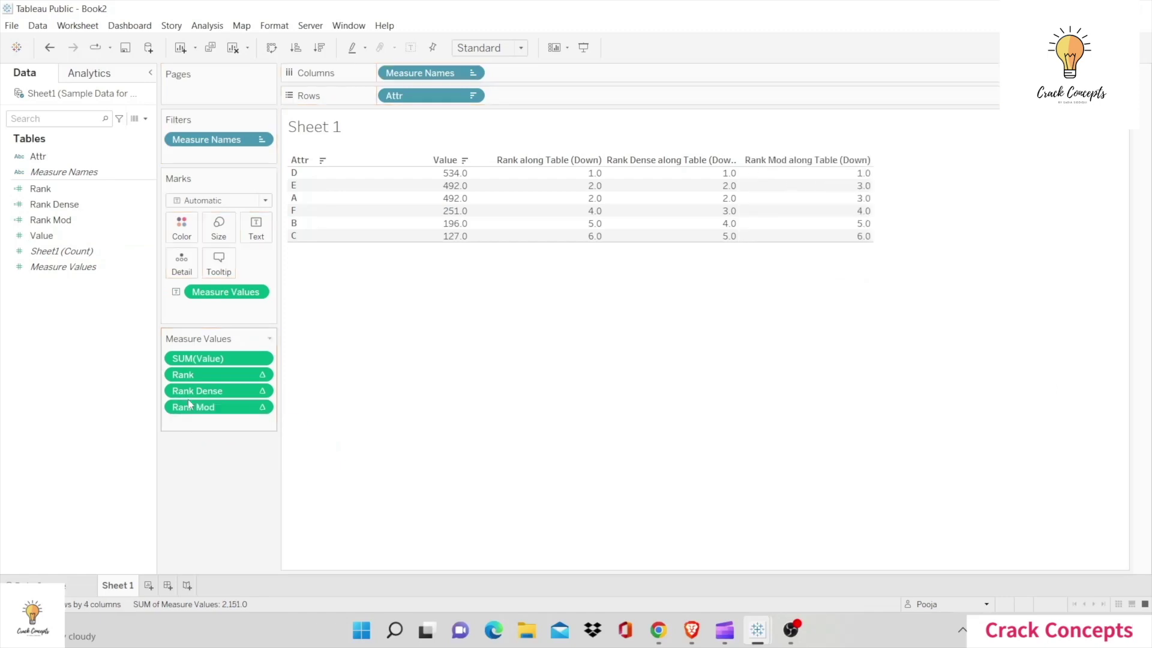
Create Rank Perc as RANK_PERCENTILE(SUM([Value])) and add it as a table column.
left_click(145, 118)
left_click(66, 135)
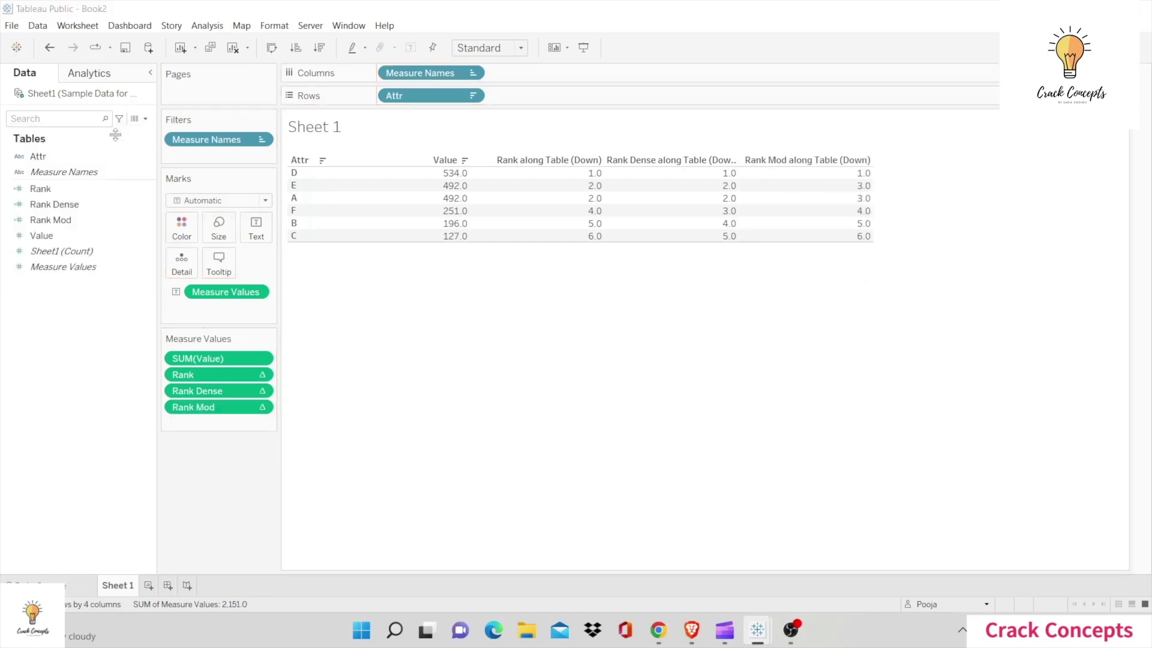
left_click(856, 199)
type("rank")
double_click(436, 179)
type("Rank Perc")
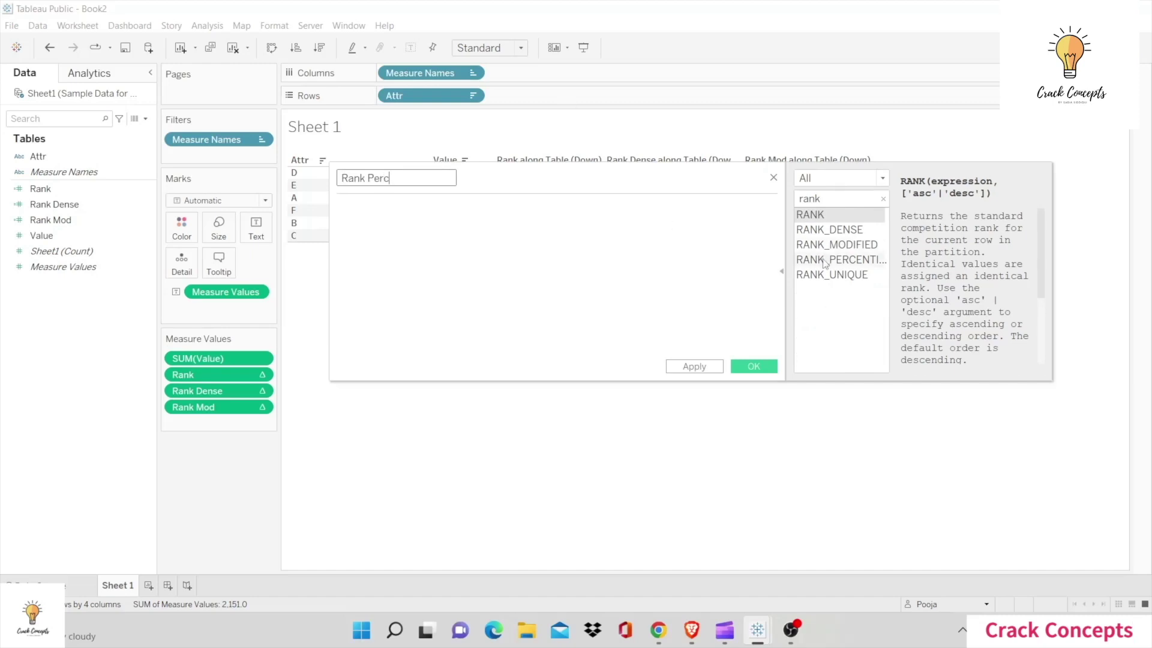
double_click(825, 259)
left_click_drag(198, 358, 442, 240)
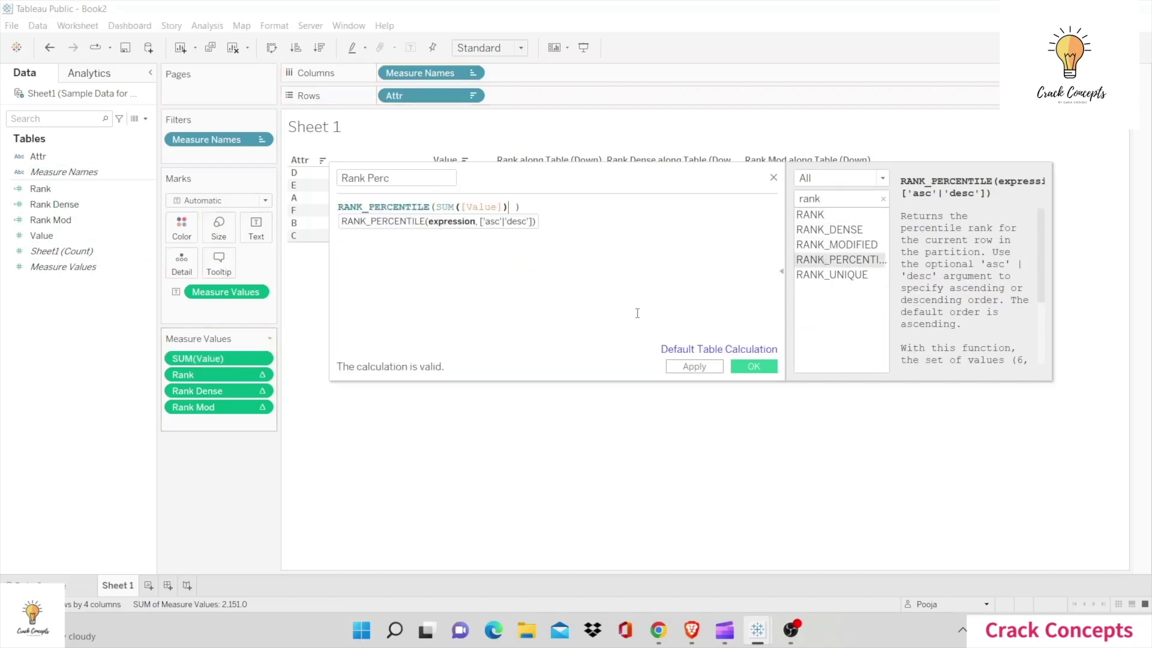
left_click(754, 366)
left_click_drag(51, 235, 201, 428)
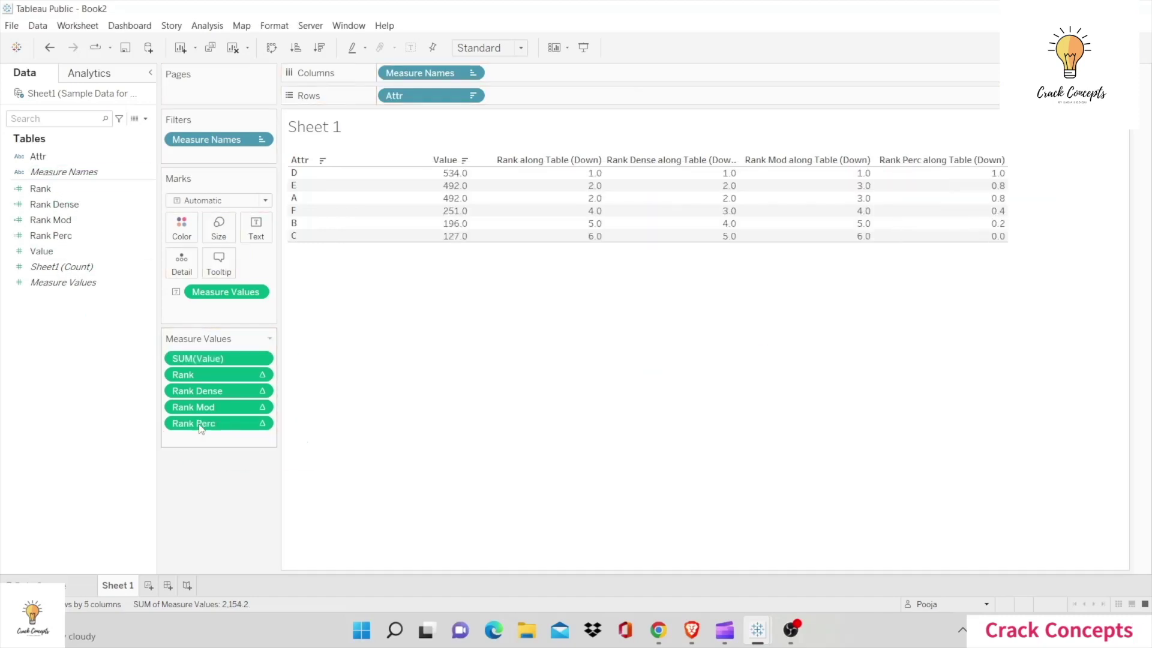
Create Rank Unique as RANK_UNIQUE(SUM([Value])) and add it as a table column.
left_click(145, 118)
left_click(66, 124)
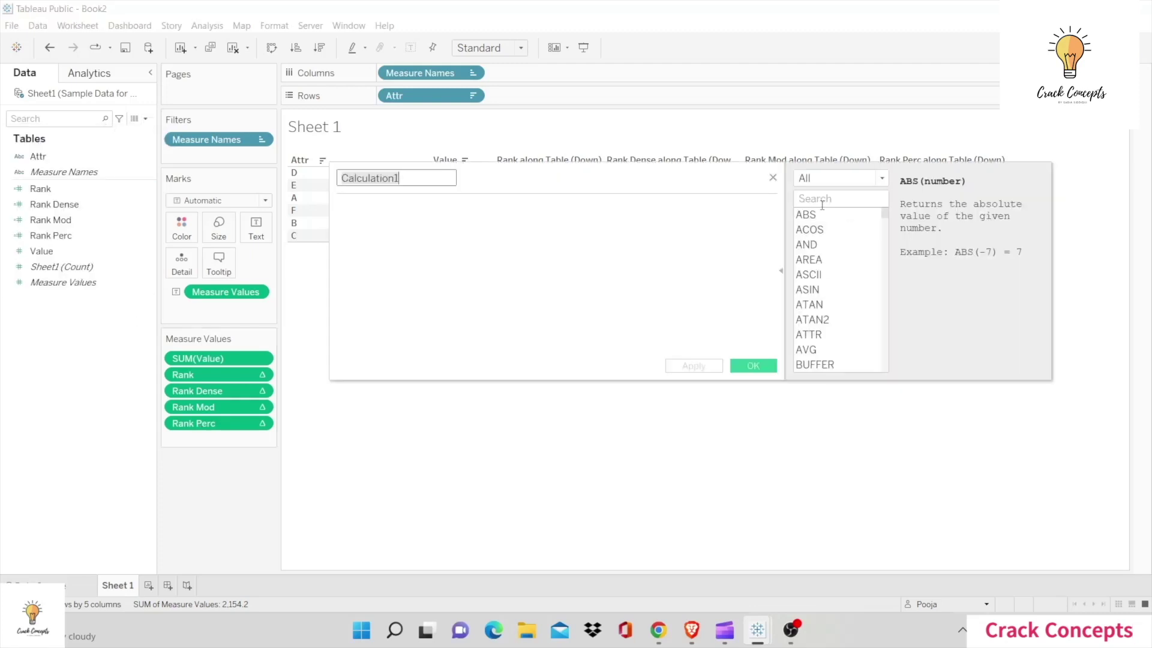
left_click(822, 198)
type("rank")
double_click(419, 177)
type("Rank")
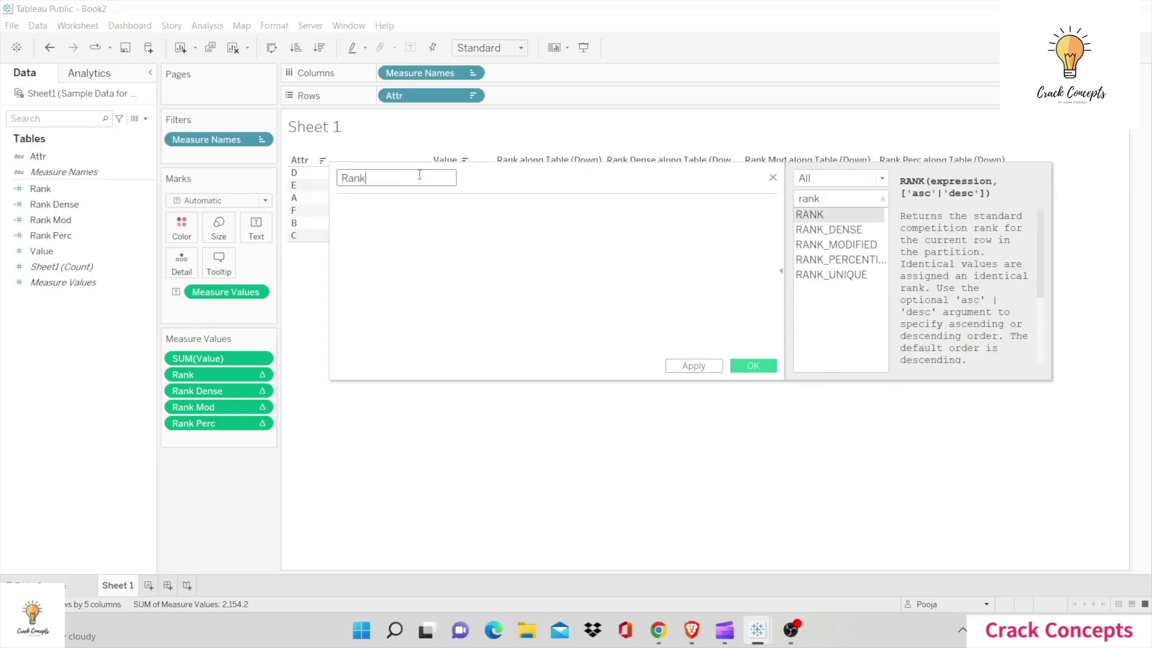
type(" Unique")
double_click(831, 274)
left_click_drag(198, 359, 420, 240)
left_click(752, 365)
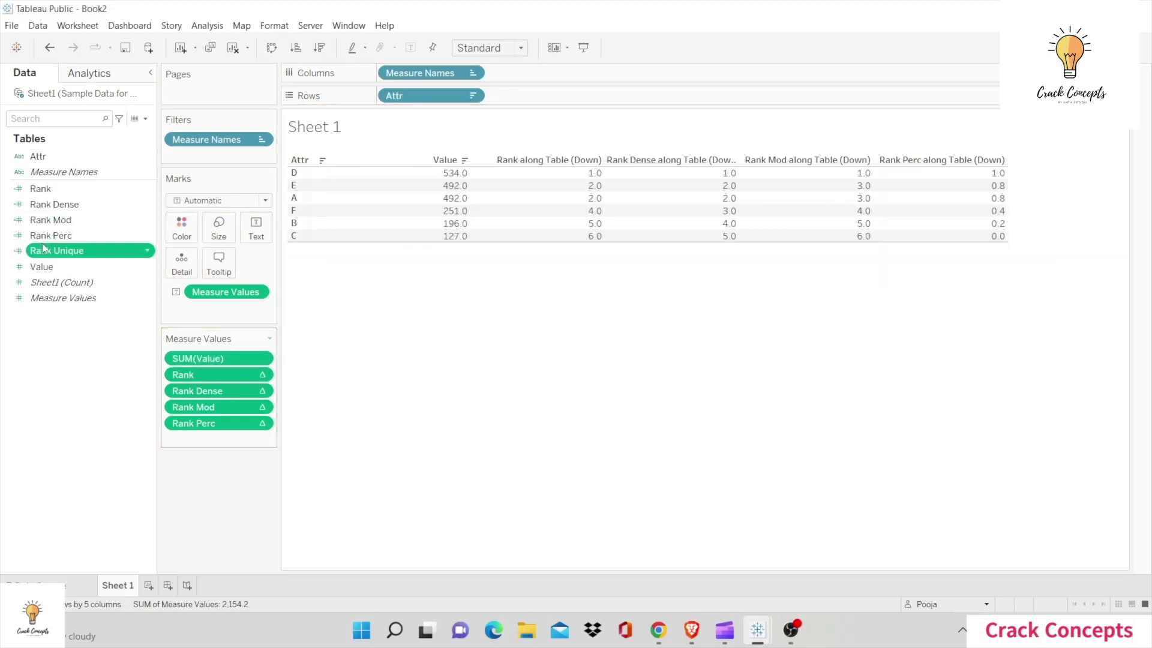
left_click_drag(56, 251, 184, 427)
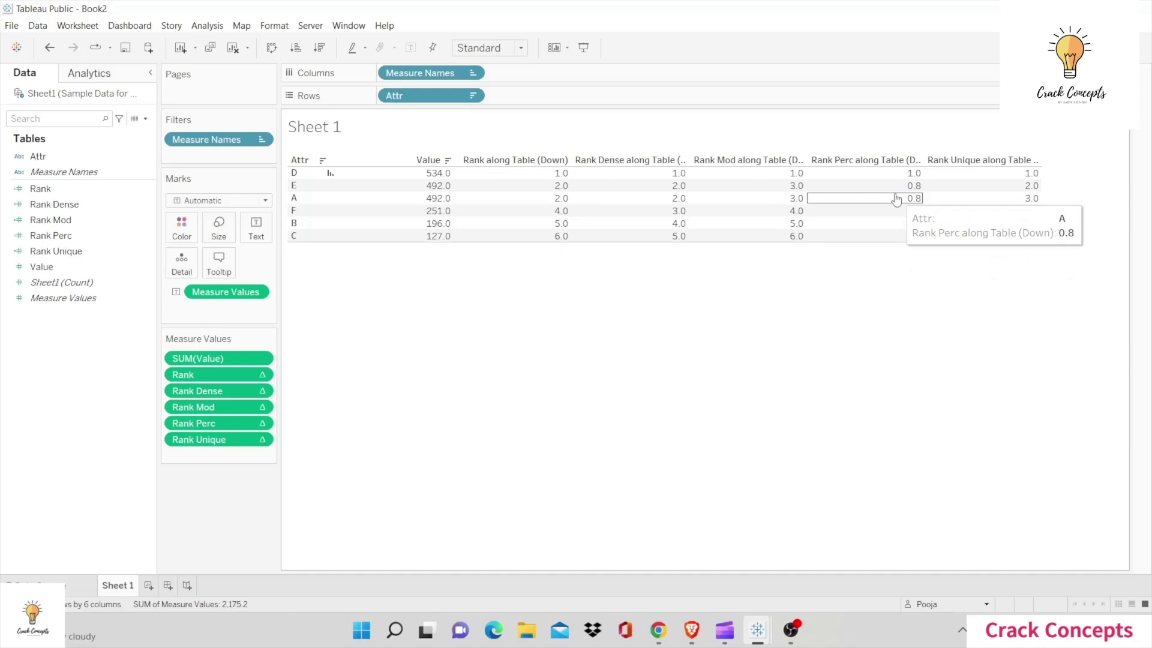
Change Rank Perc to RANK_PERCENTILE(SUM([Value]), 'desc') and apply, giving D 0.0 through C 1.0.
left_click(898, 211)
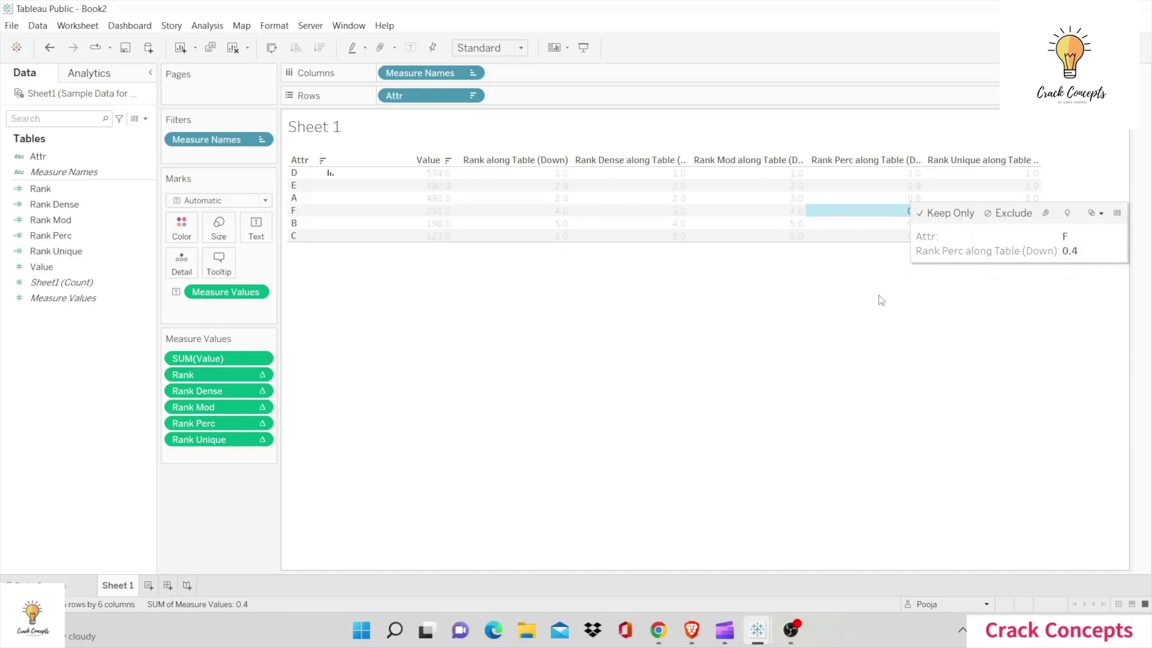
left_click(879, 302)
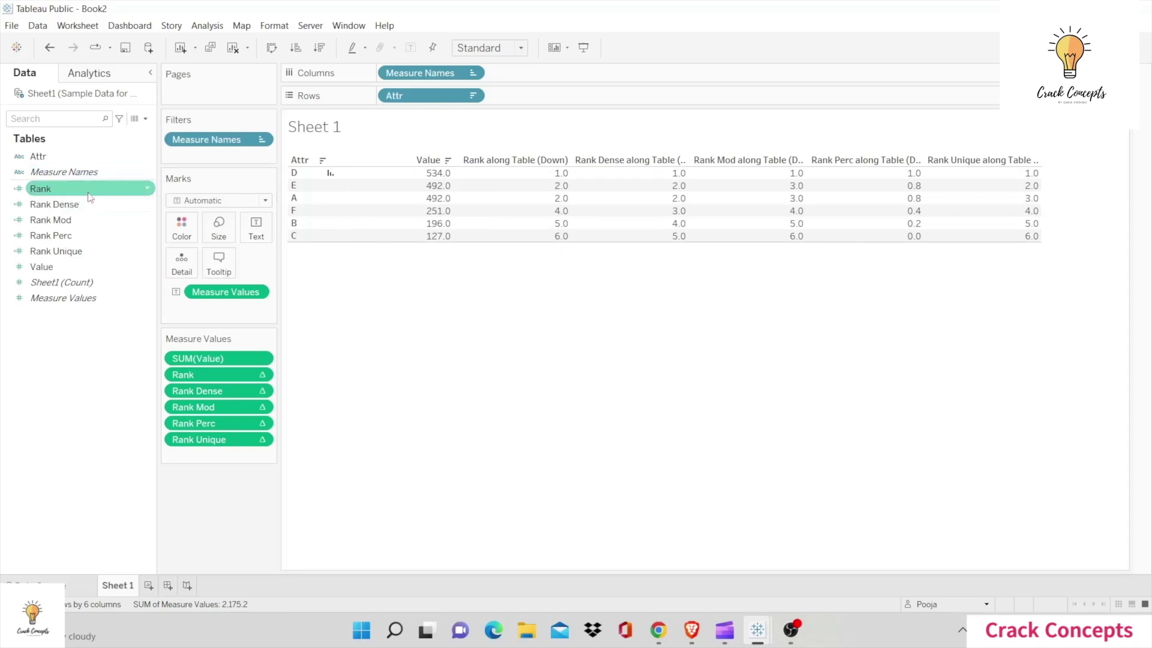
left_click(148, 237)
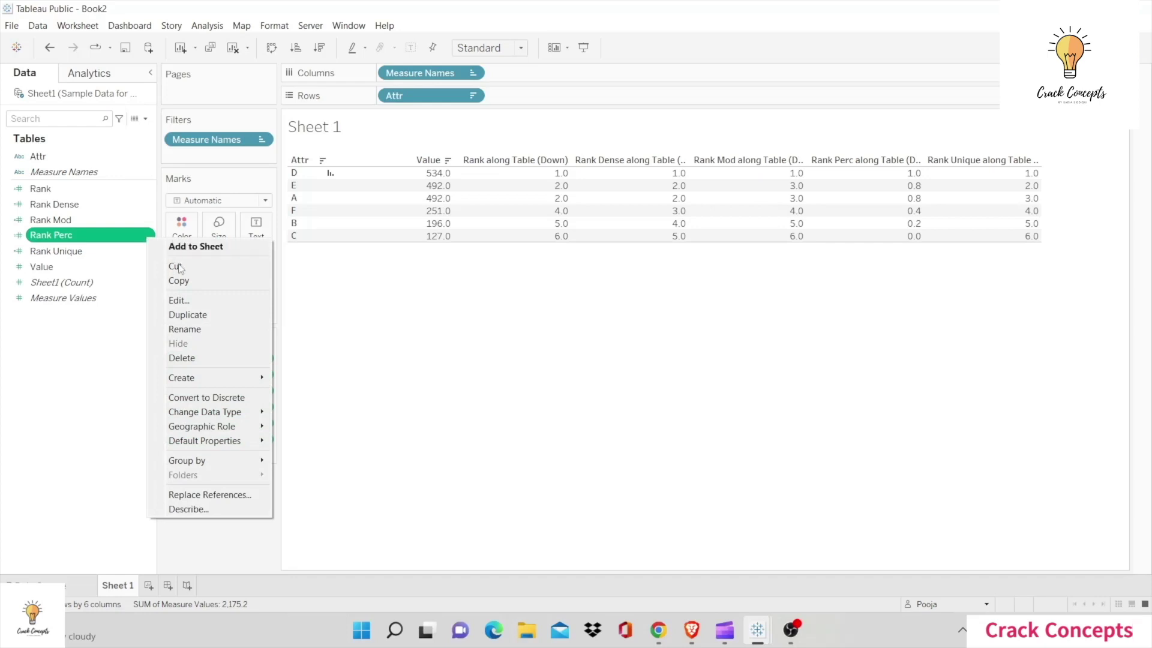
left_click(195, 301)
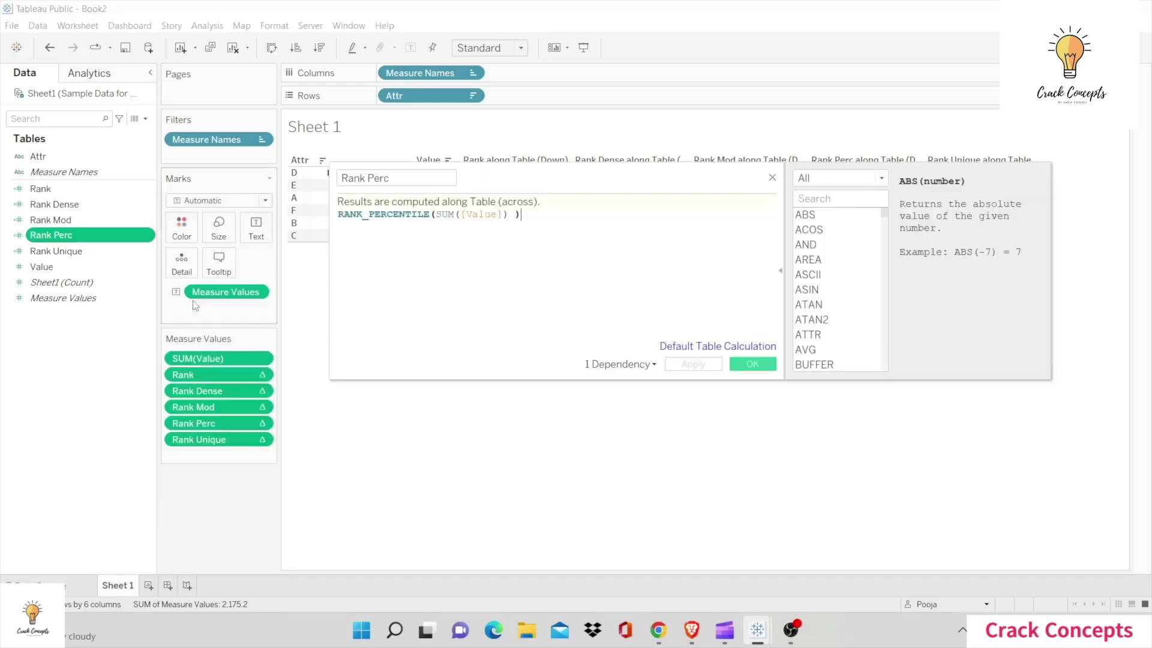
left_click(513, 214)
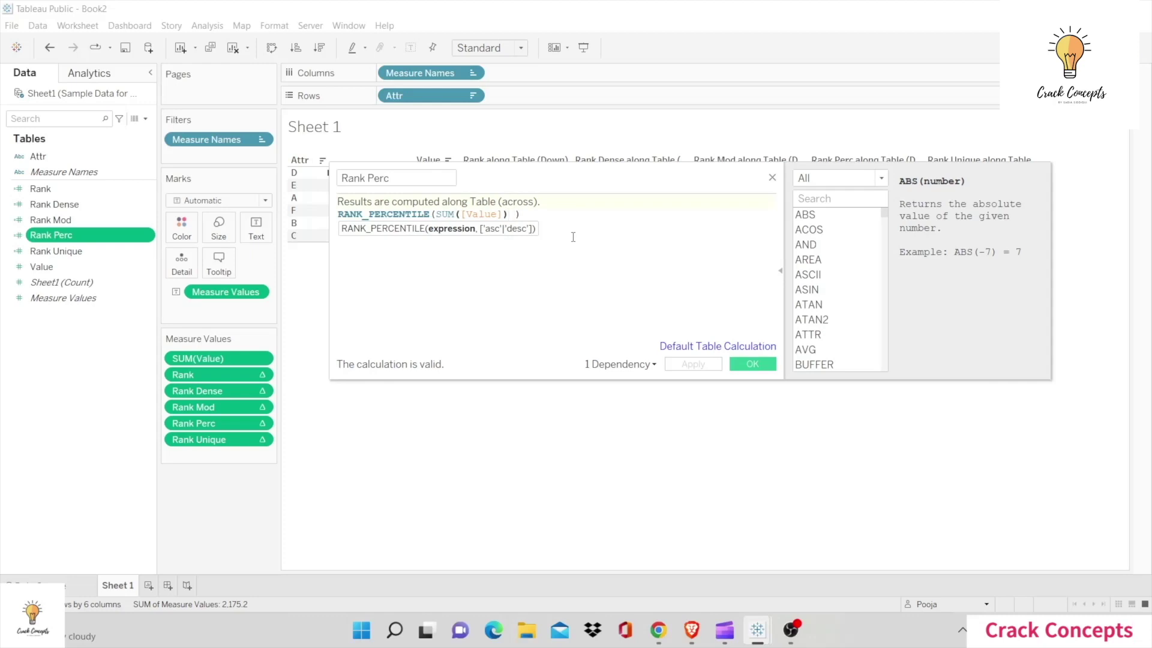
type(", ")
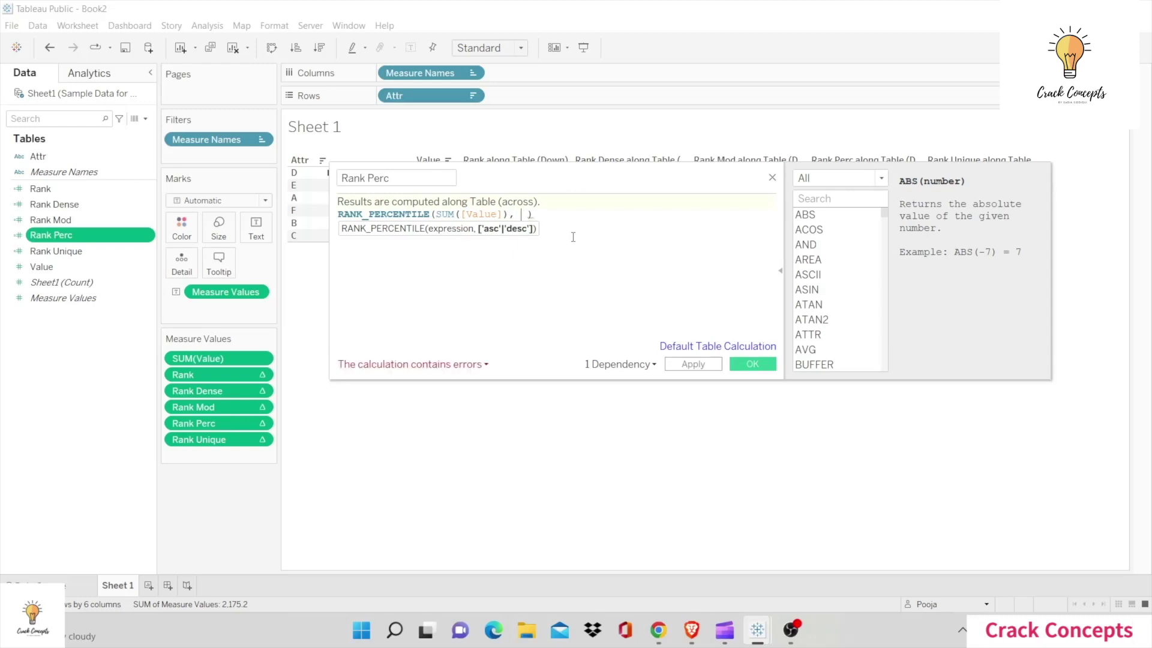
type("'")
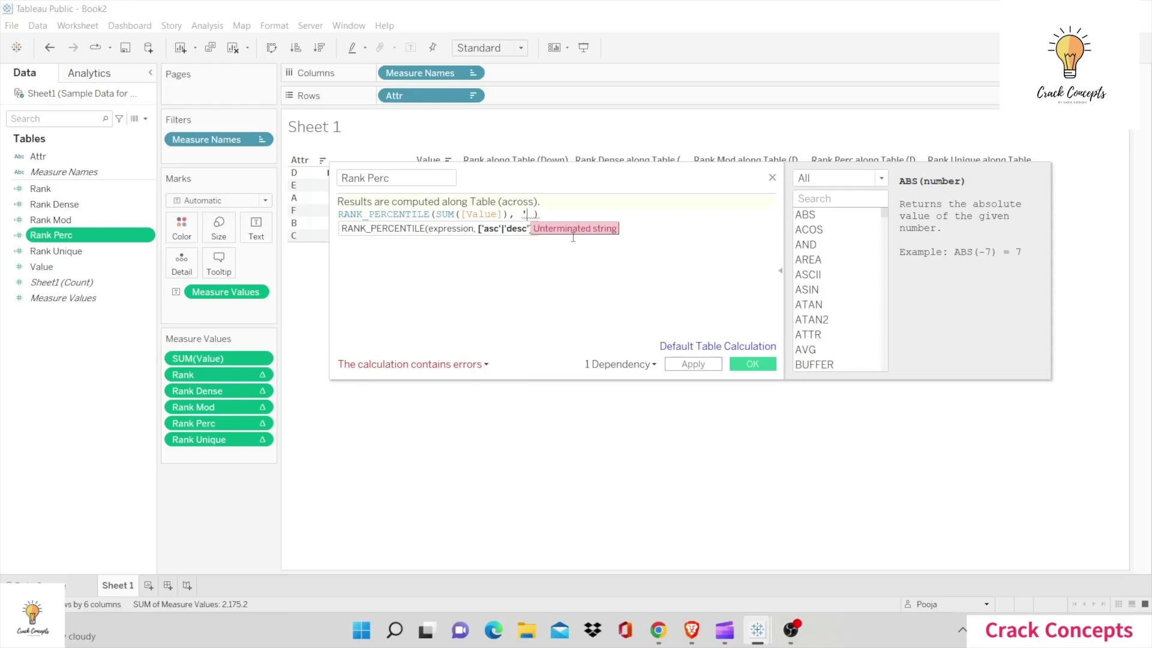
type("desc")
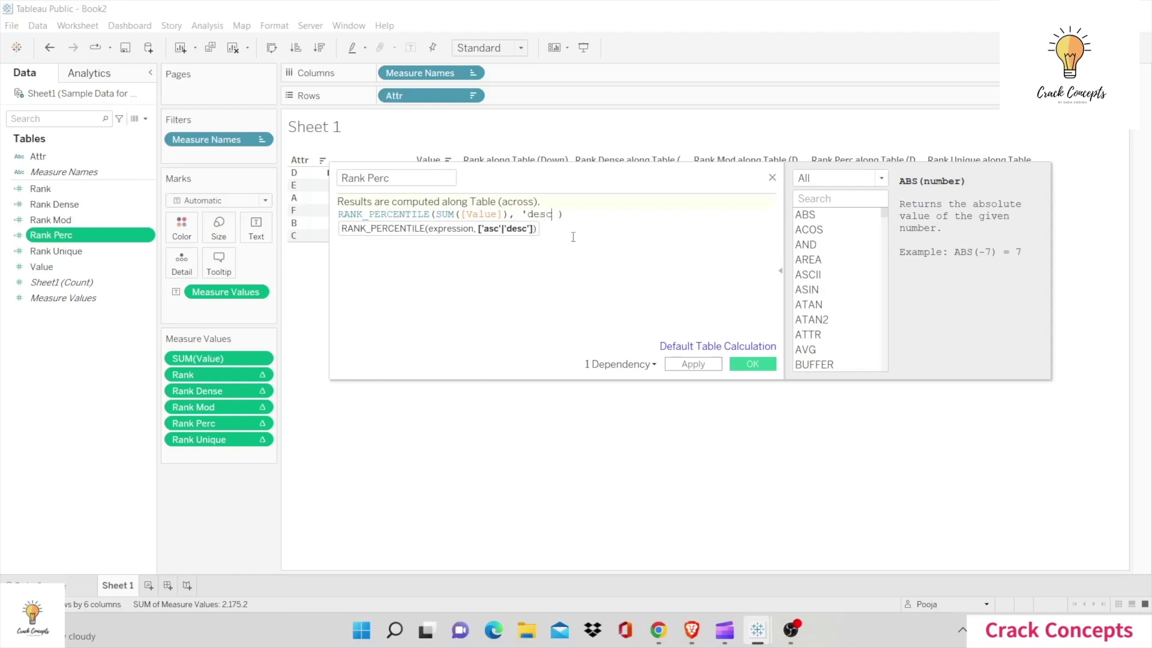
type("'")
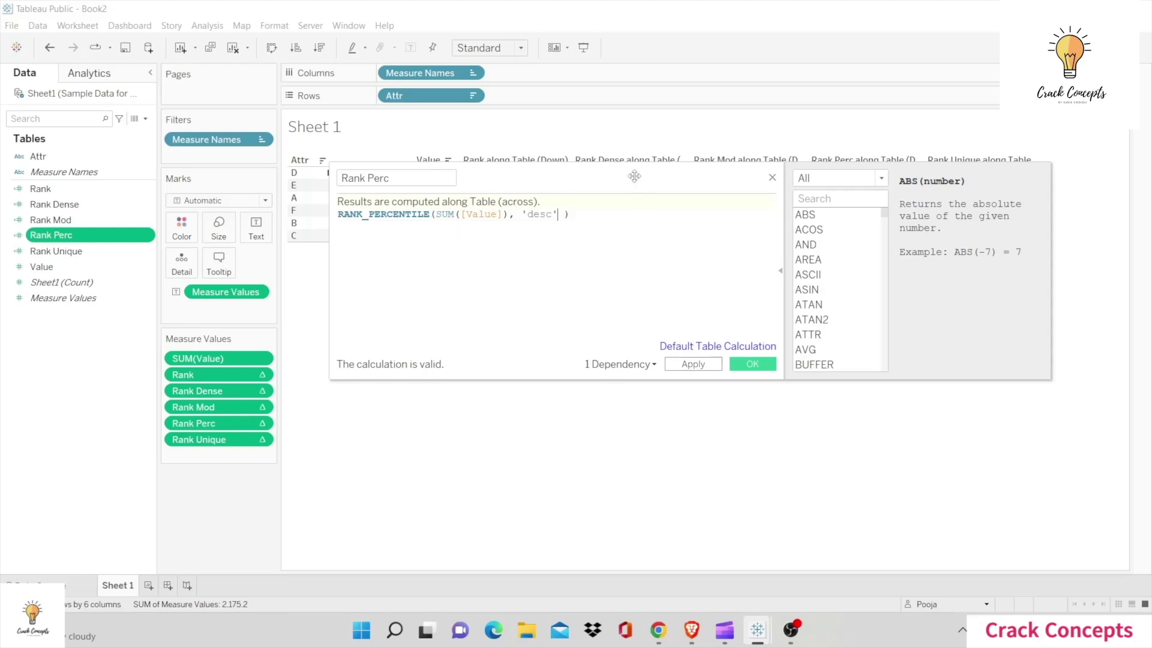
left_click_drag(634, 175, 651, 326)
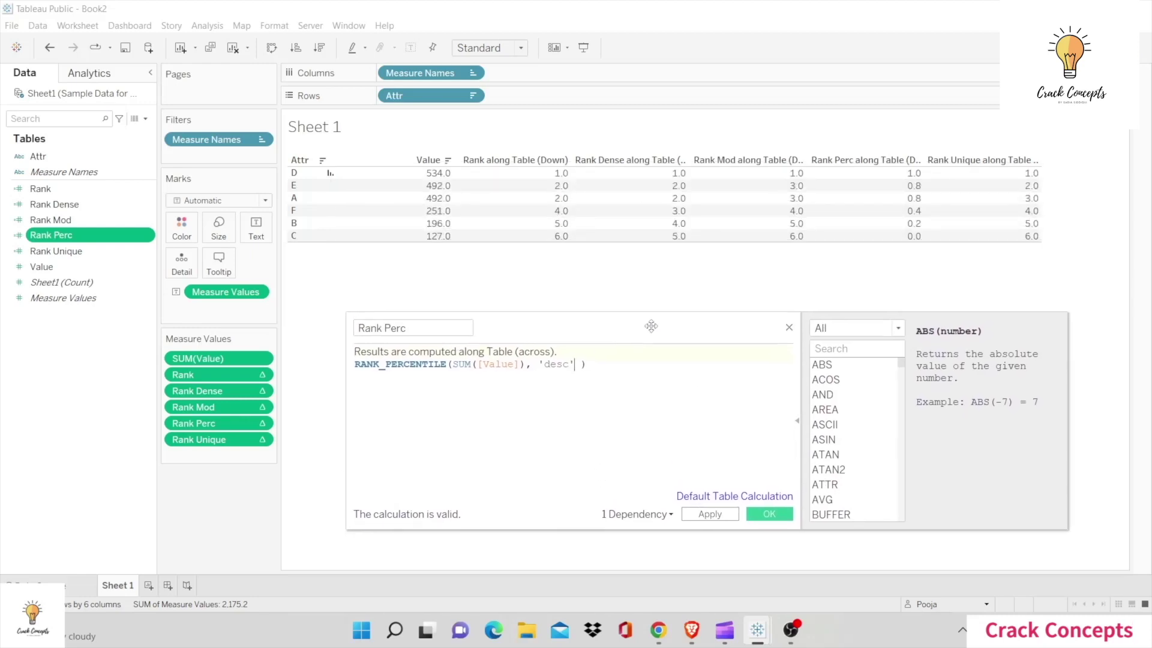
left_click(703, 515)
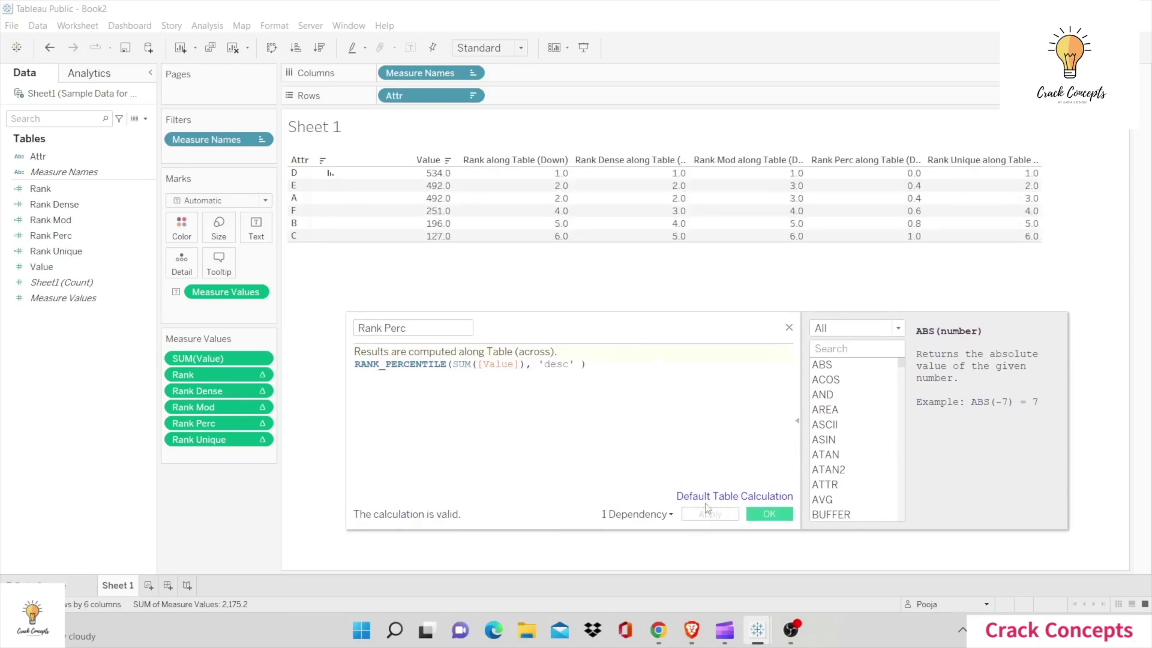
mouse_move(896, 187)
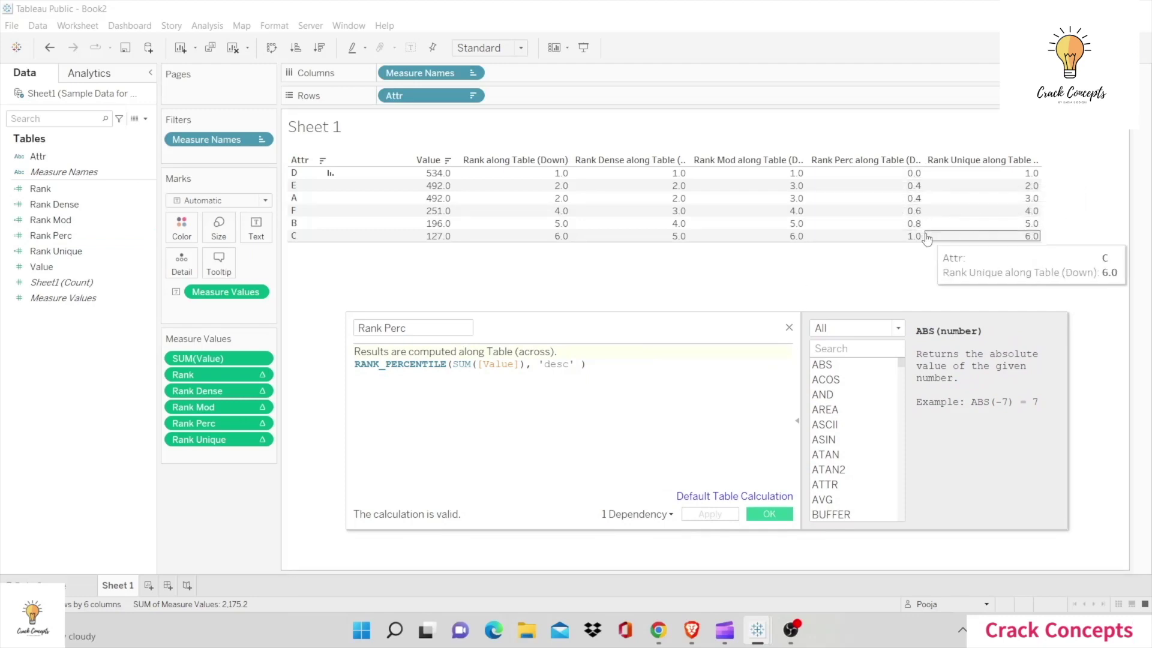
left_click(788, 328)
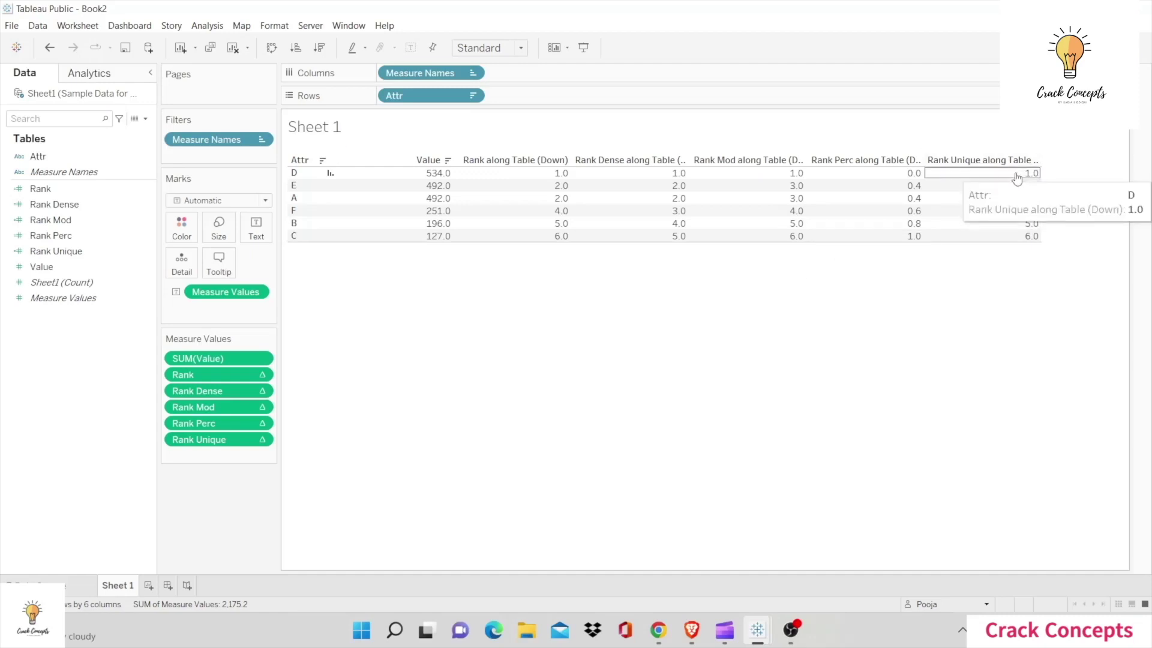
Review the finished rank table, now ordered D, A, E, F, B, C.
mouse_move(1018, 190)
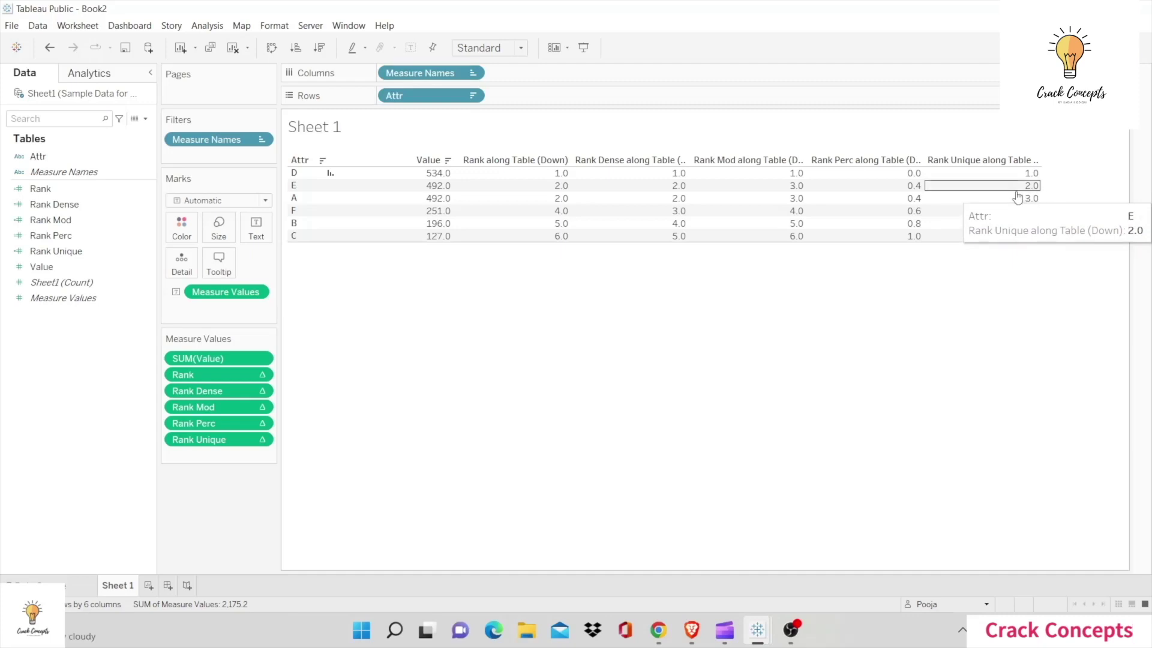
mouse_move(380, 187)
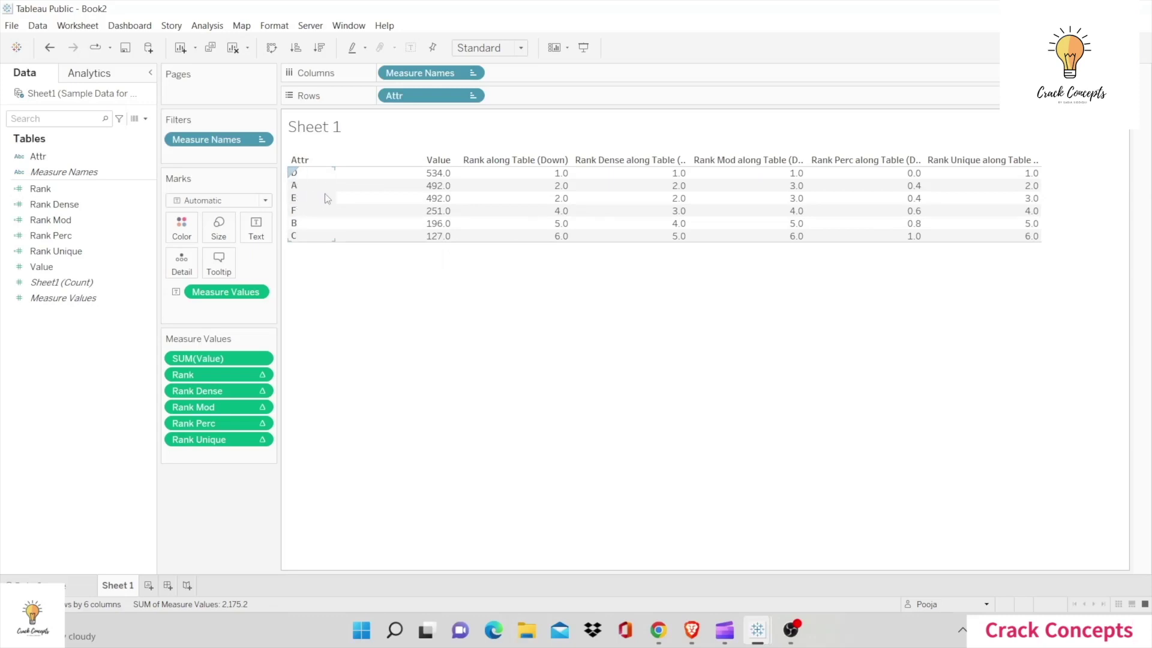
Move row A above row E so A gets Rank Unique 2.0 and E gets 3.0.
mouse_move(987, 207)
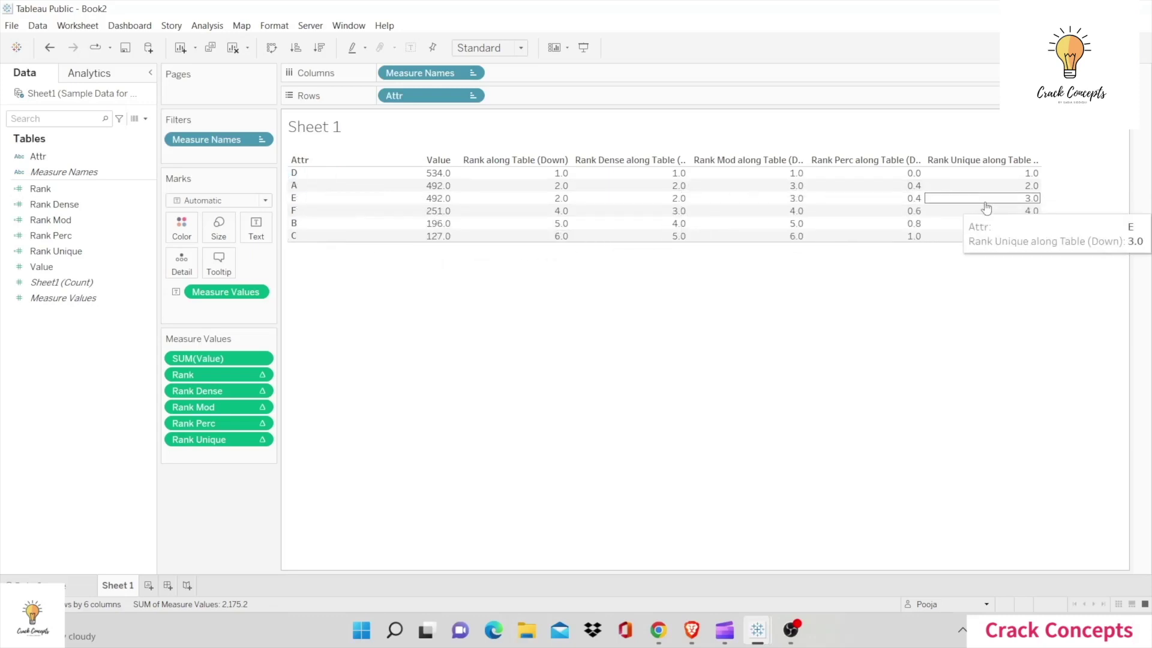